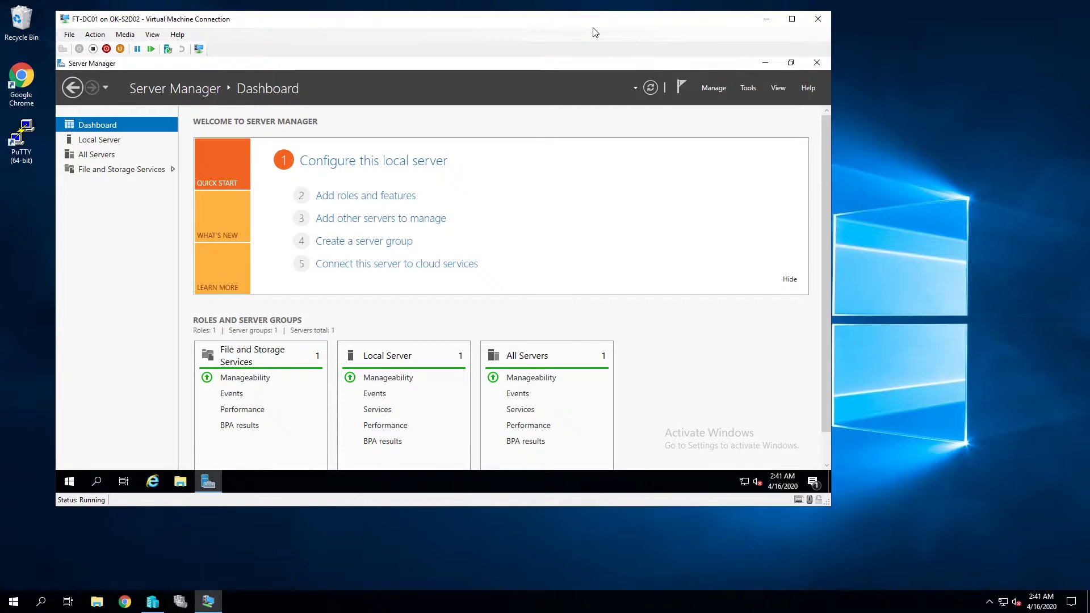
Step: Open DC01's Local Server properties page from the Dashboard
left_click(419, 168)
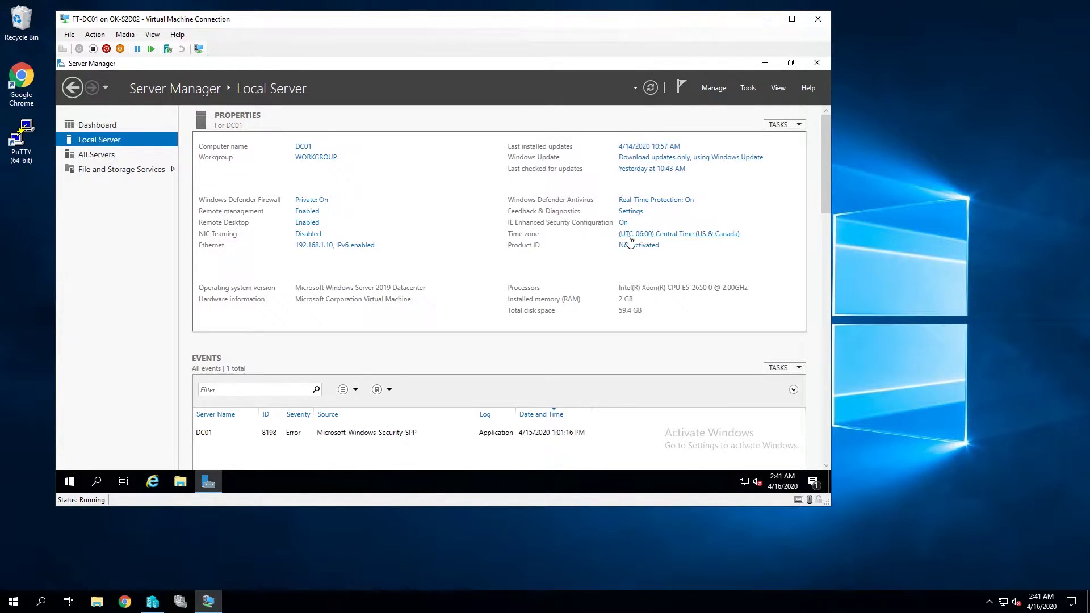
left_click(307, 245)
double_click(187, 171)
left_click(375, 363)
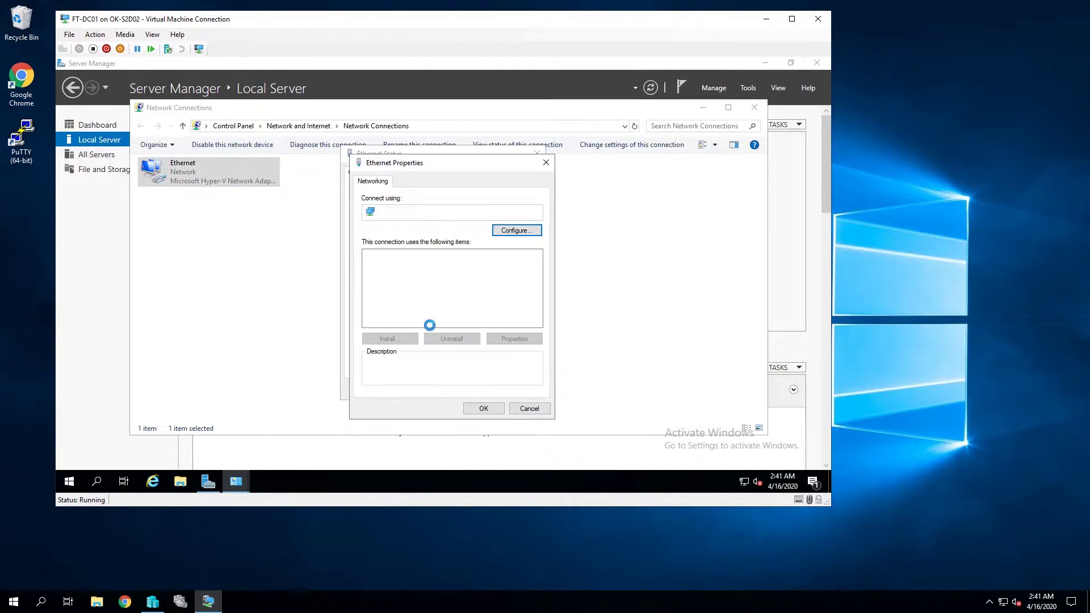
double_click(470, 288)
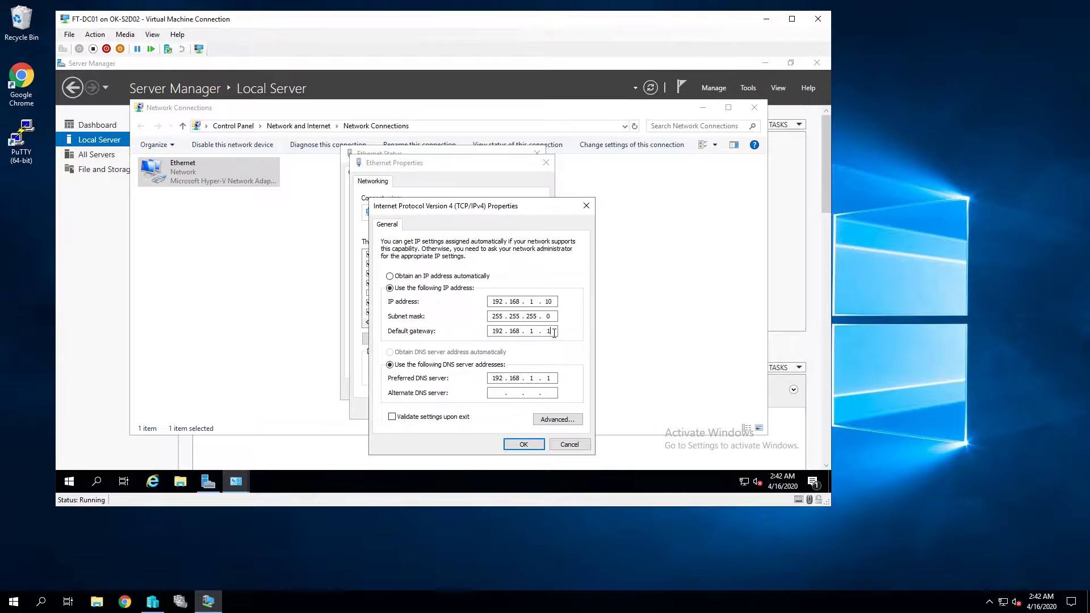
left_click(549, 379)
left_click_drag(502, 317, 533, 315)
left_click(497, 316)
left_click(567, 444)
left_click(531, 408)
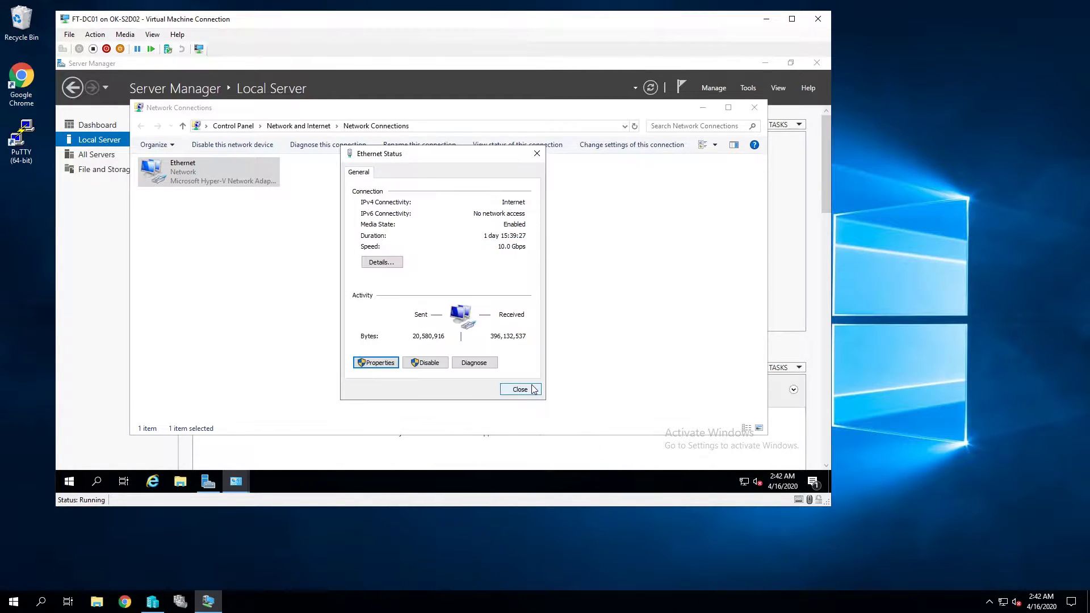
left_click(532, 389)
left_click(754, 107)
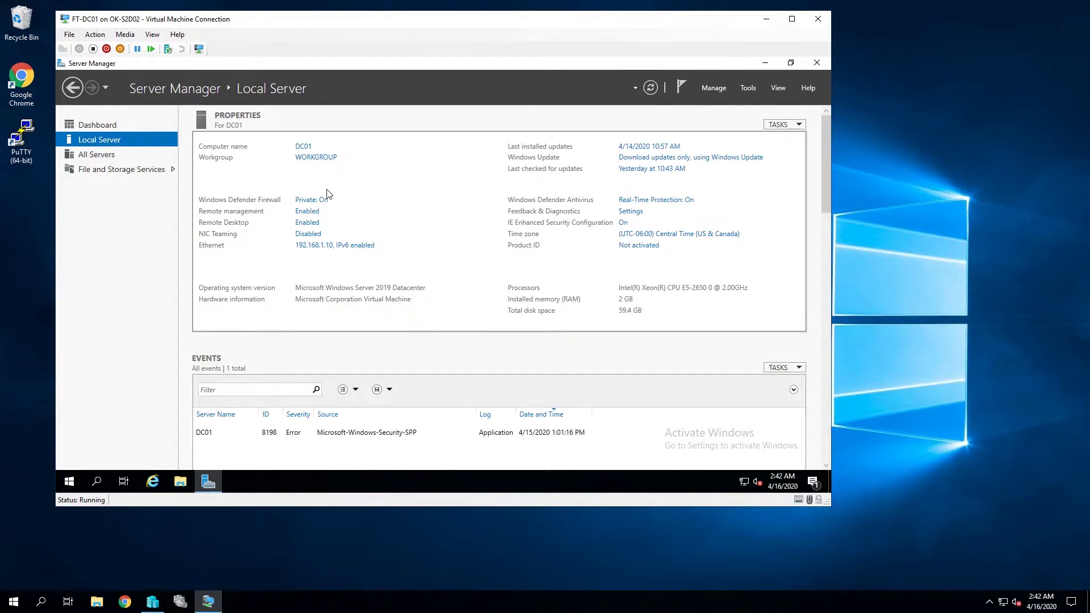
Step: Start the Add Roles and Features wizard with a role-based installation targeting DC01
left_click(117, 125)
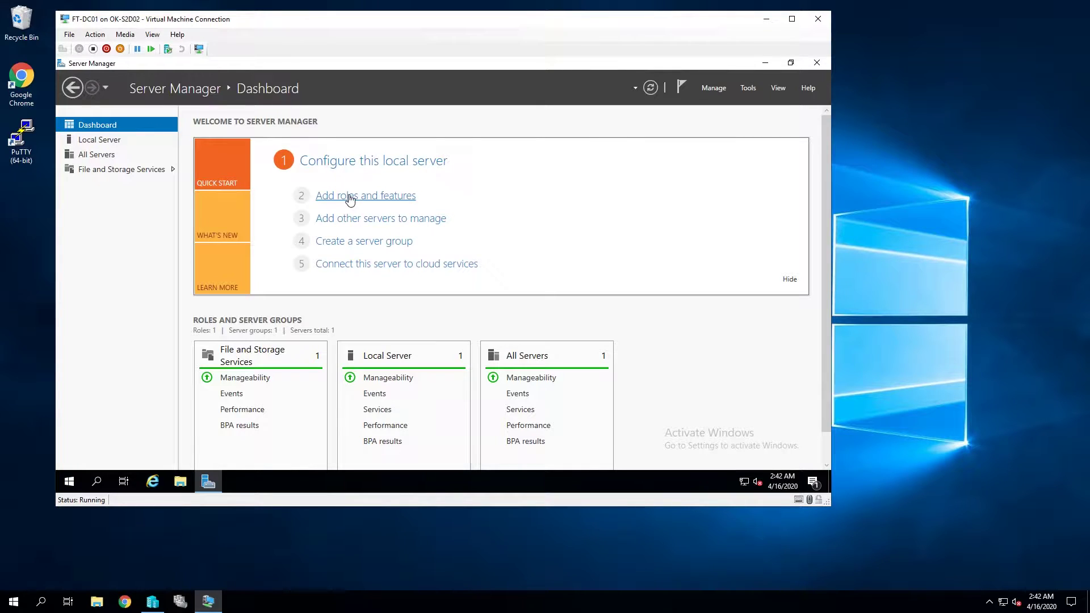
left_click(351, 196)
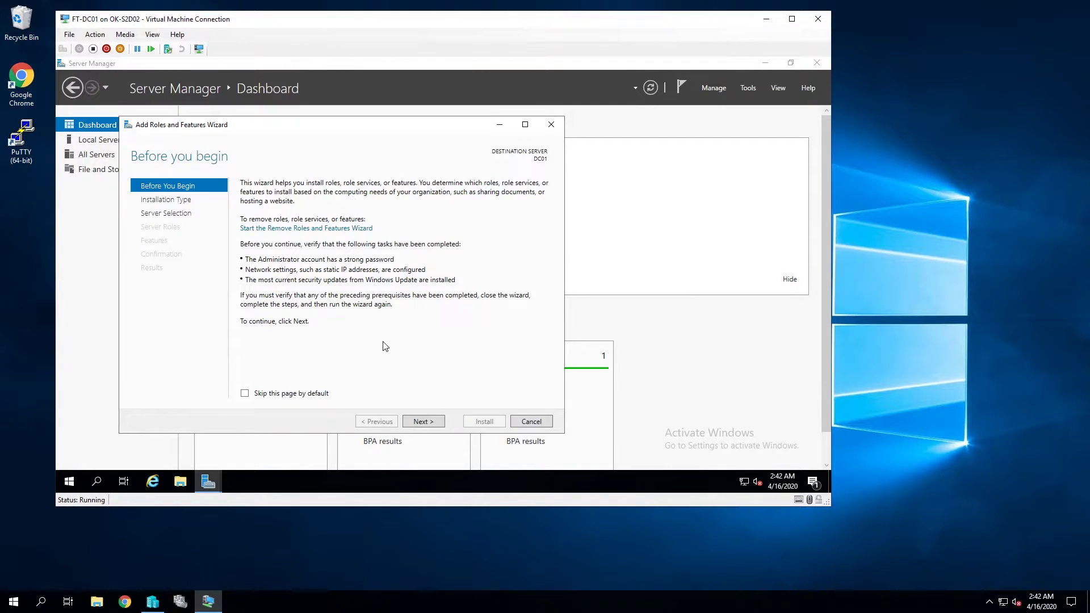
left_click(423, 422)
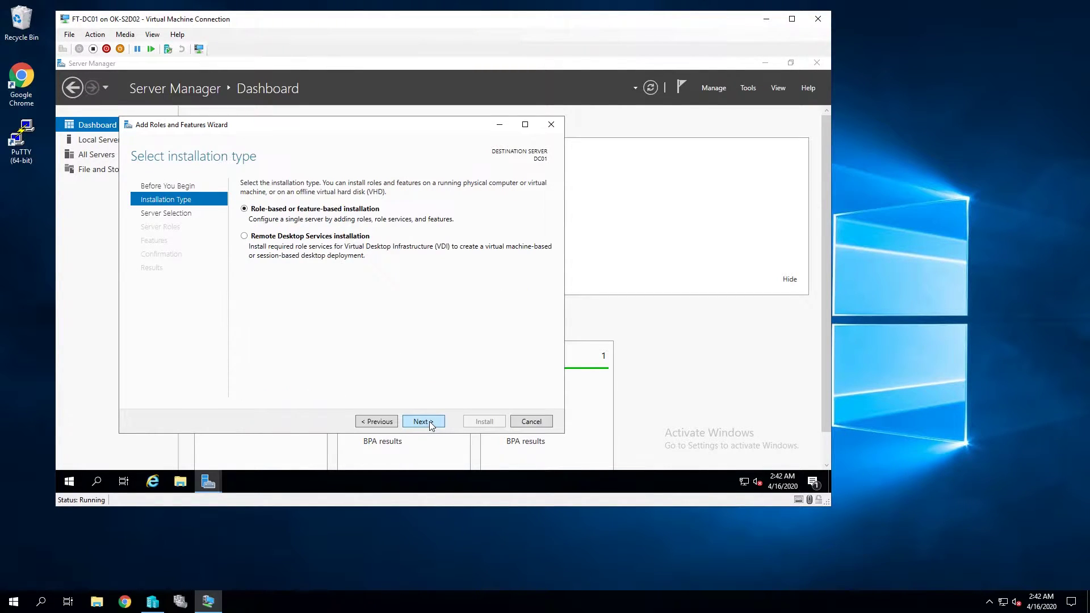
left_click(431, 425)
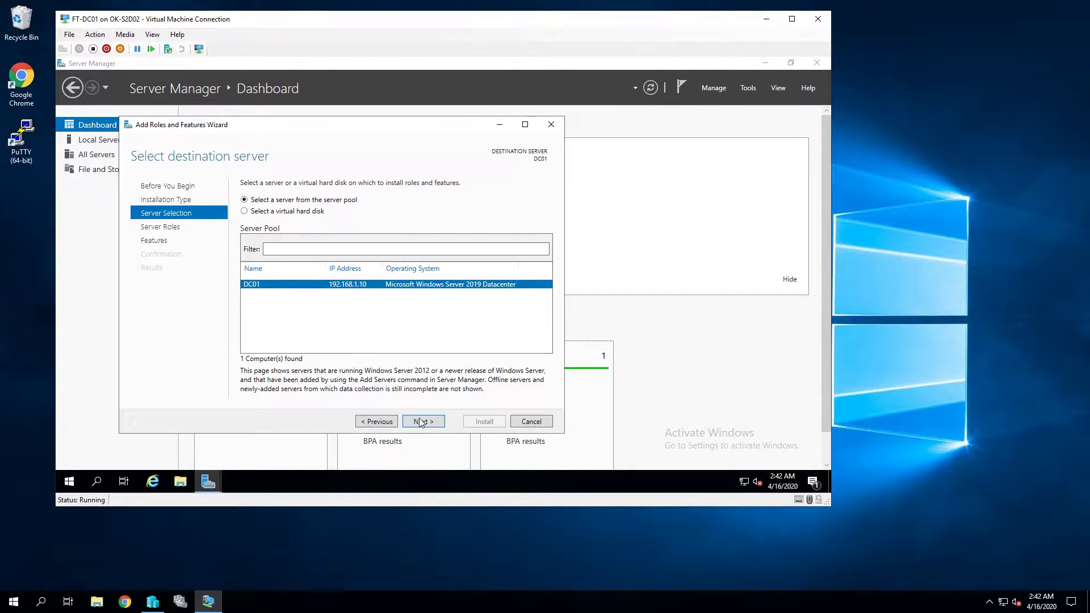
left_click(421, 422)
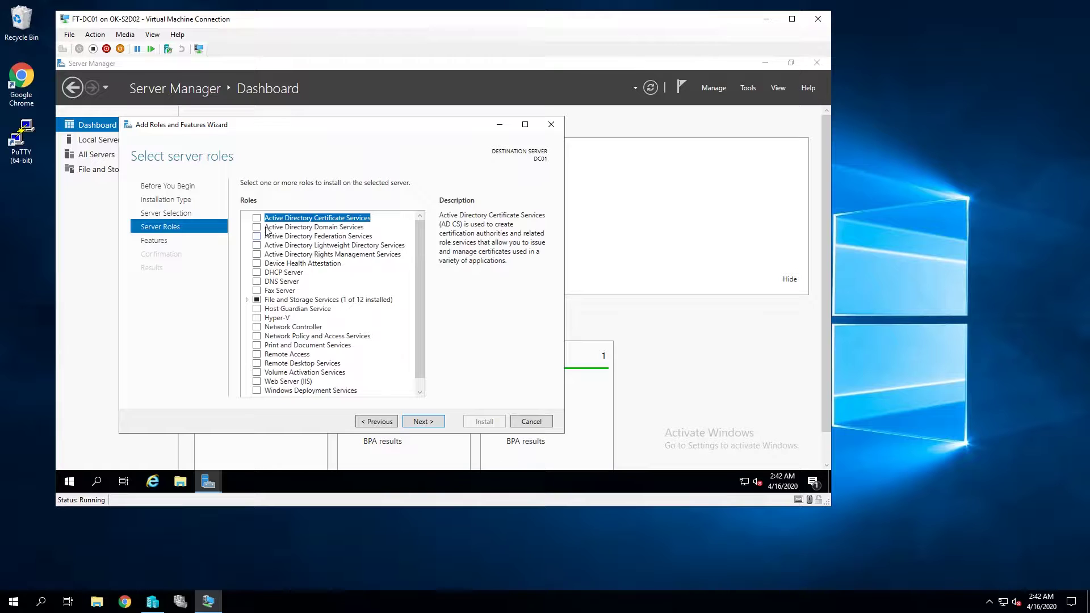
Step: Select Active Directory Domain Services with its required features and install it
left_click(258, 227)
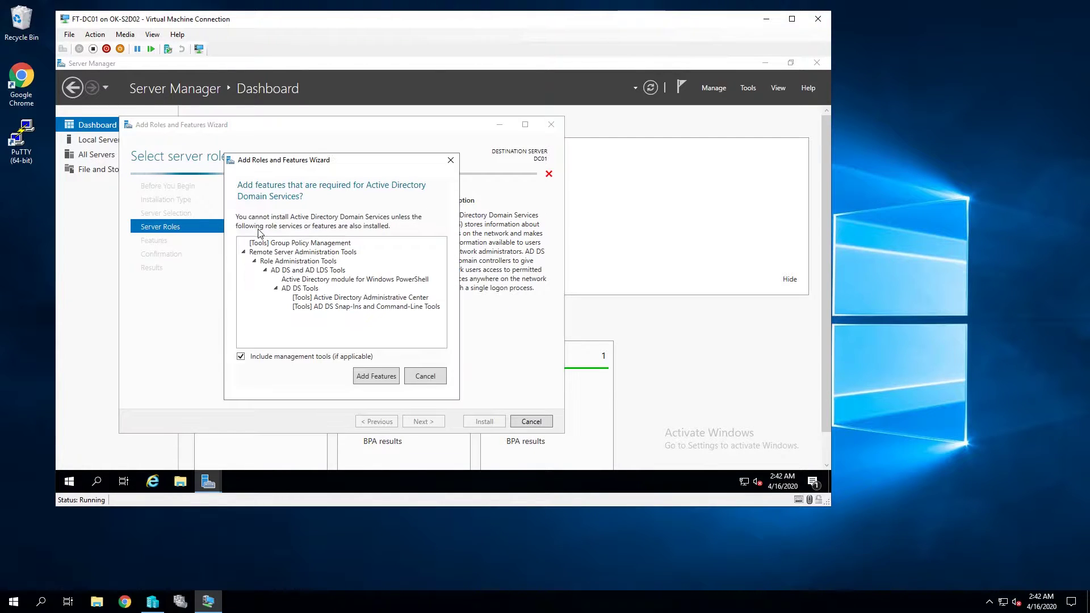
left_click_drag(309, 162, 471, 181)
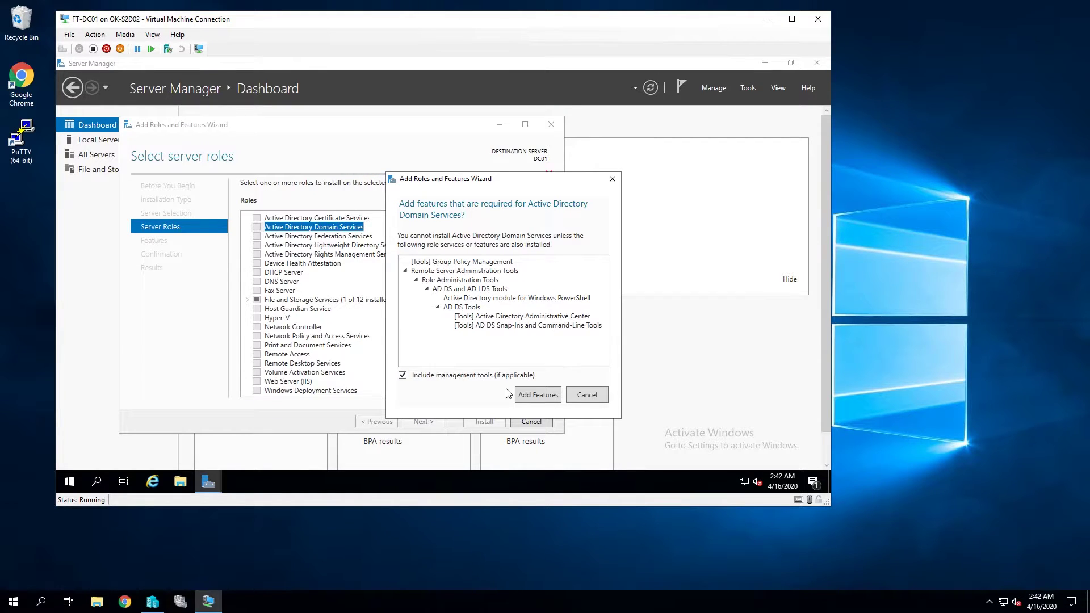
left_click(537, 398)
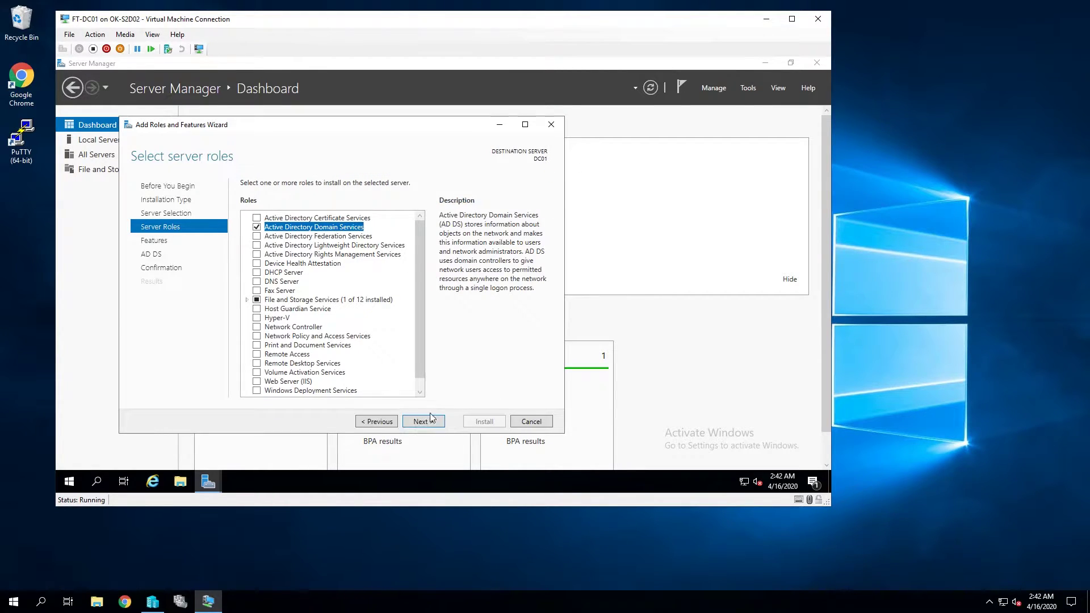
left_click(427, 422)
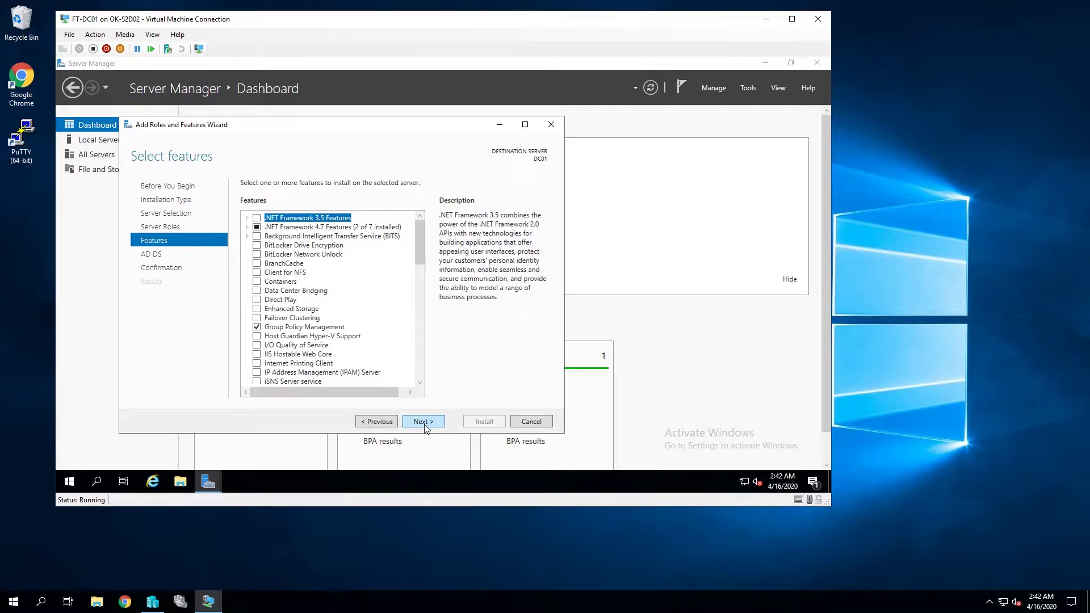
left_click(426, 423)
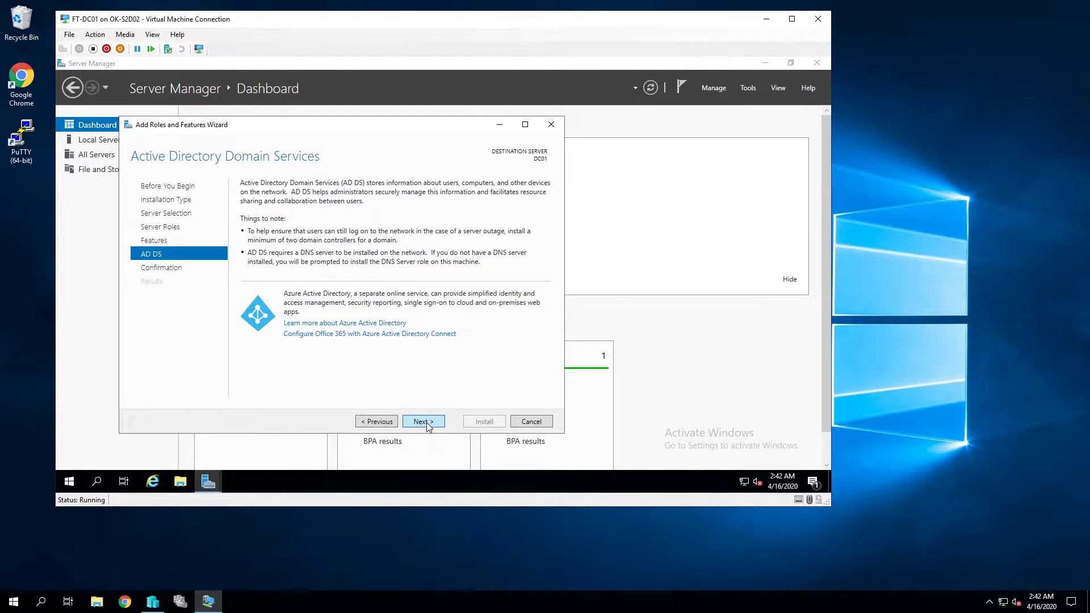
left_click(426, 422)
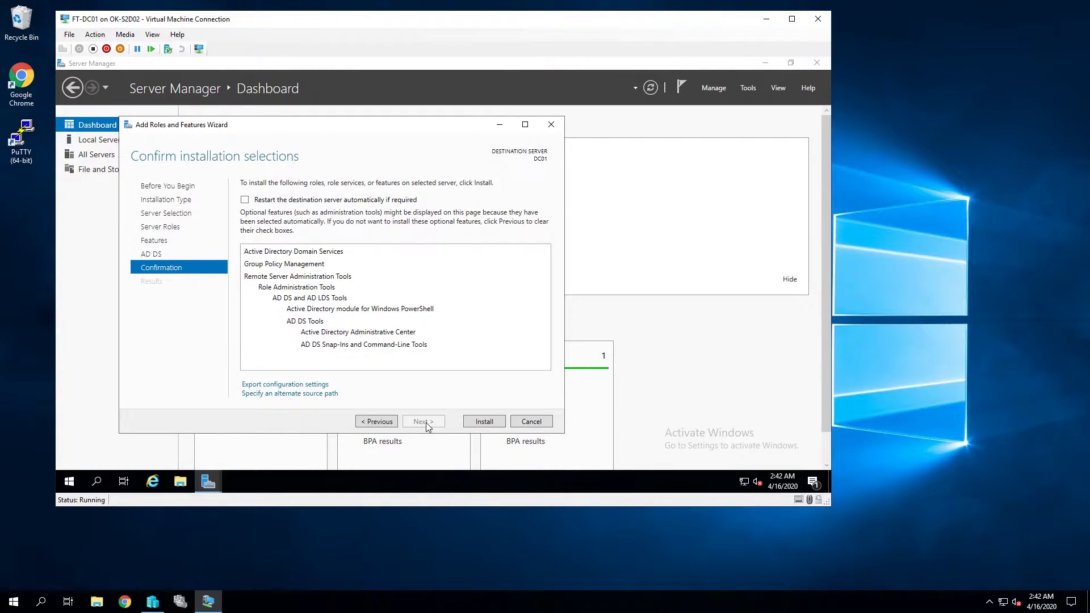
left_click(483, 423)
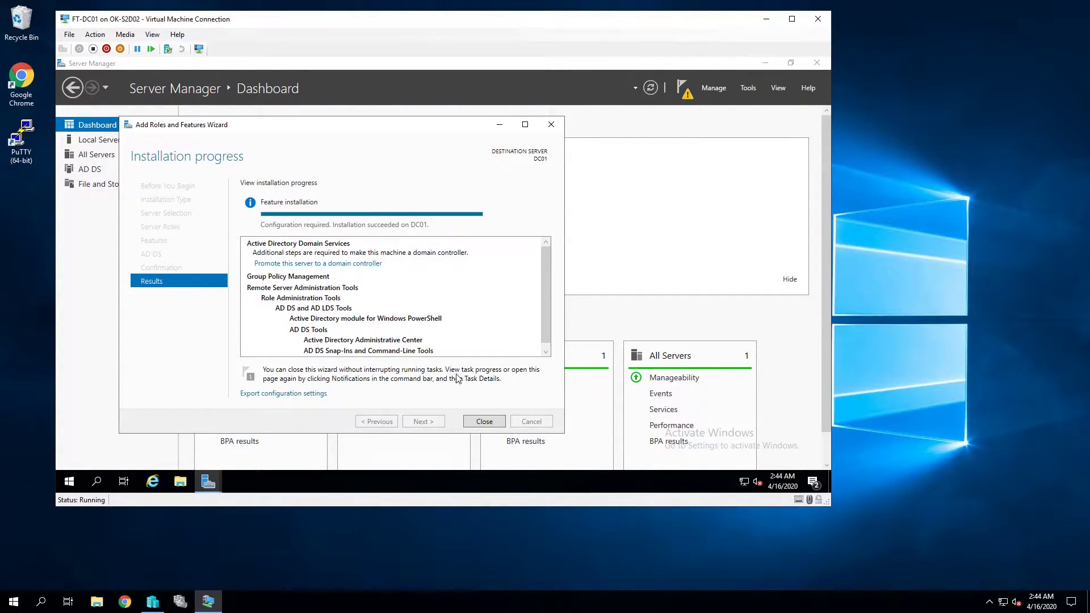
Step: Close the wizard once the AD DS installation on DC01 succeeds
left_click(484, 421)
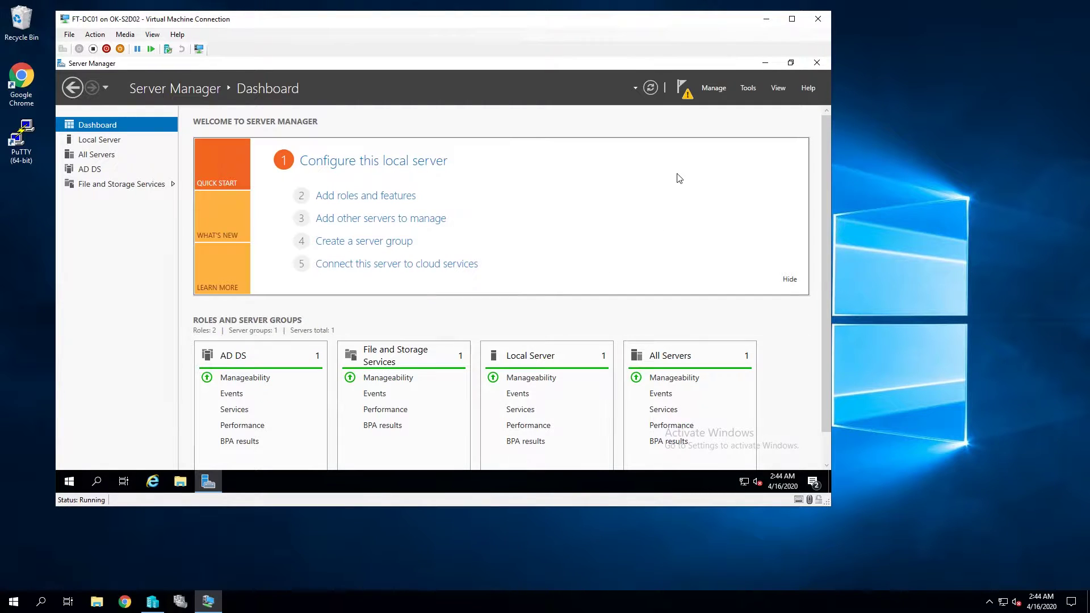
Step: Promote DC01 to a domain controller in a new forest with root domain farvetech.com
left_click(684, 91)
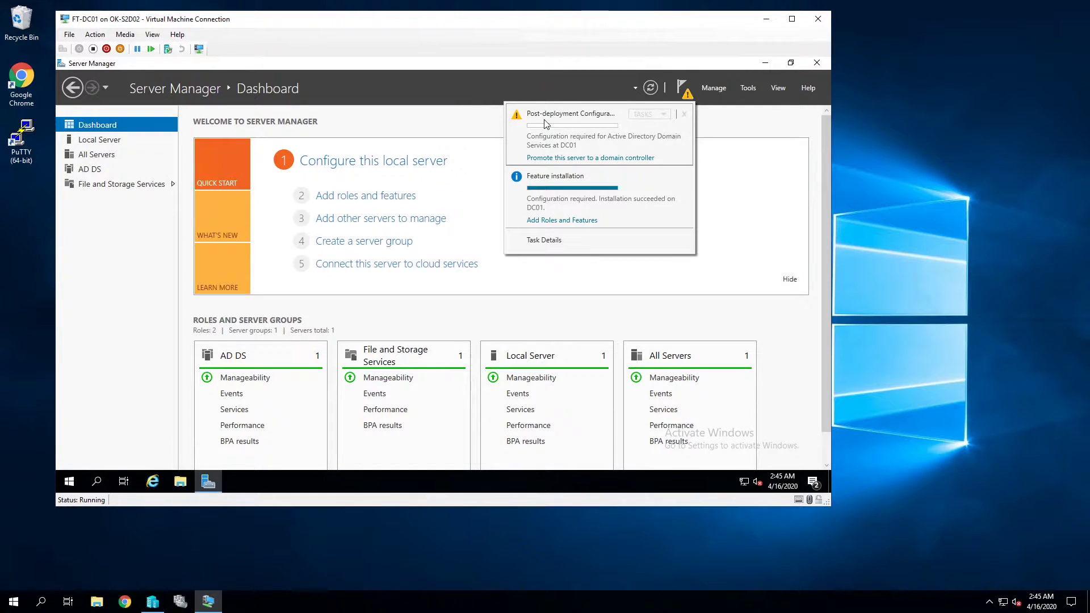
left_click(579, 159)
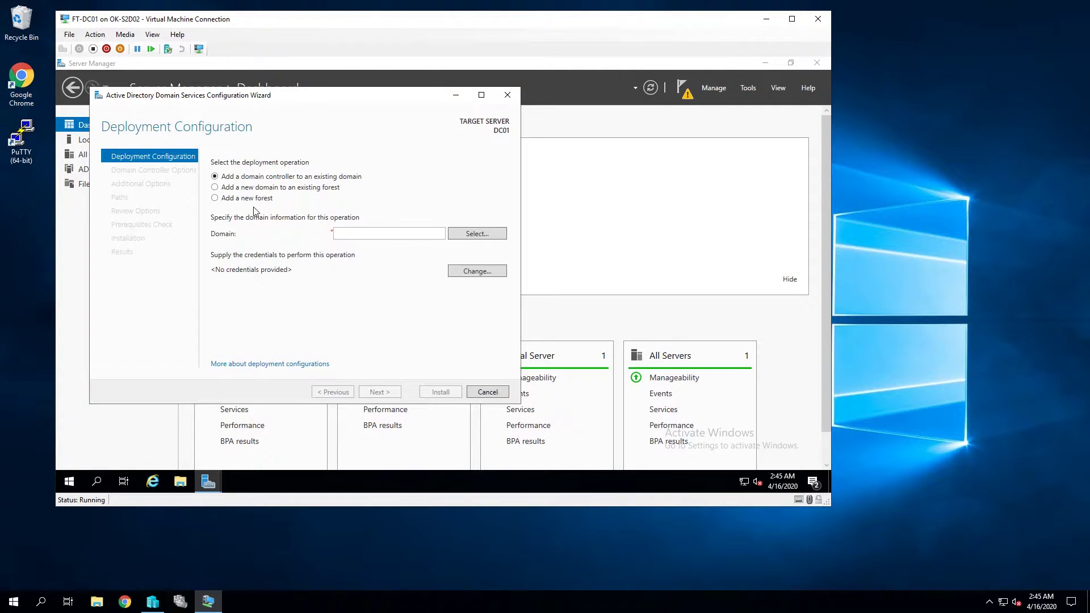
left_click(223, 201)
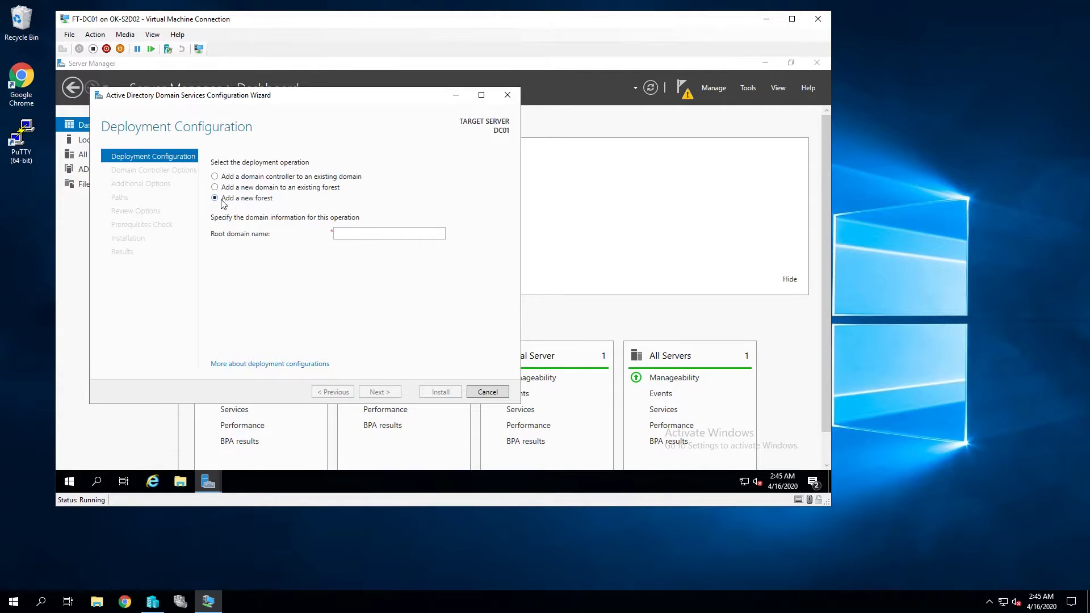
left_click(360, 233)
type("farvetech")
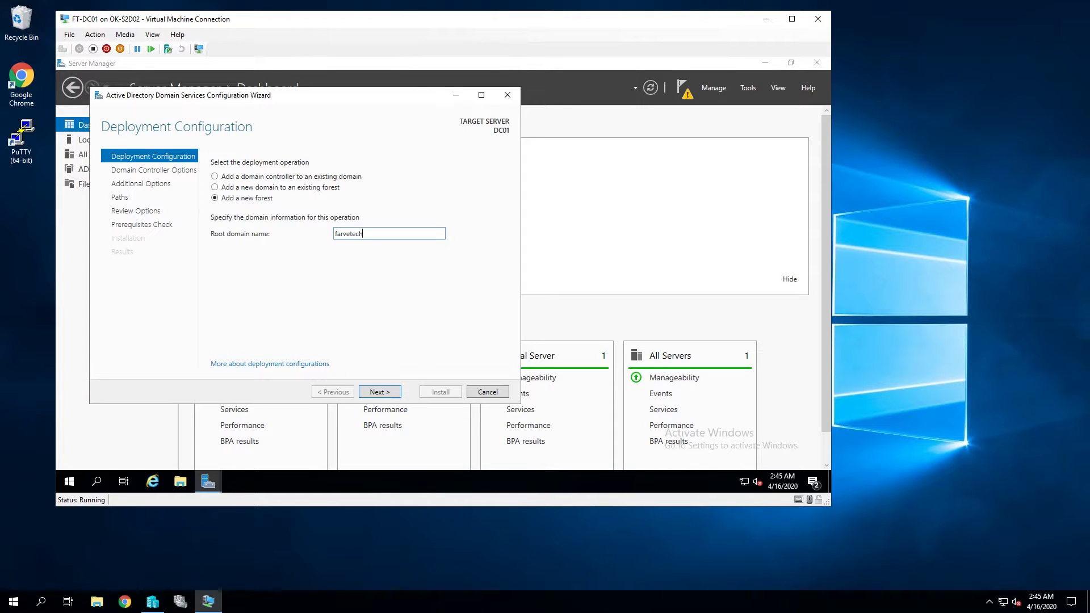
type(".com")
key("Return")
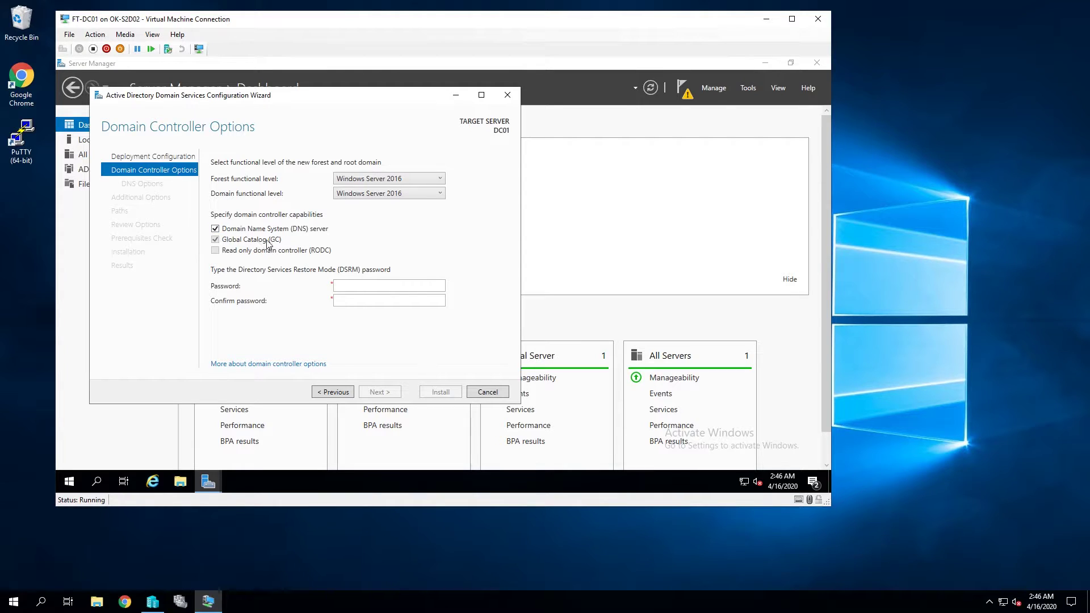
Step: Enter and confirm the Directory Services Restore Mode password
left_click(353, 289)
key("Tab")
type("P@ssw0rd")
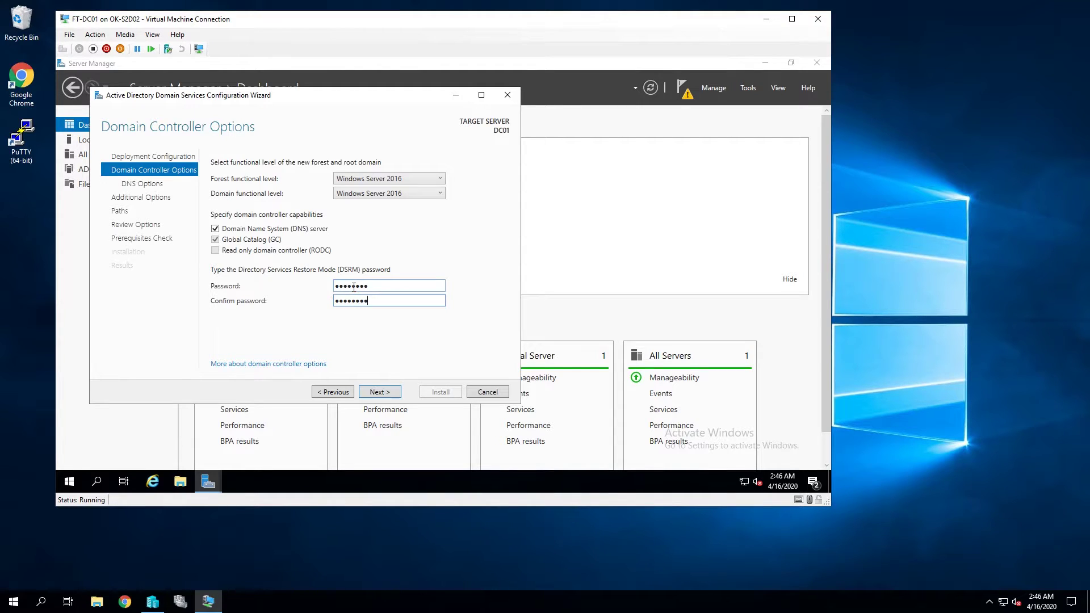
left_click(380, 392)
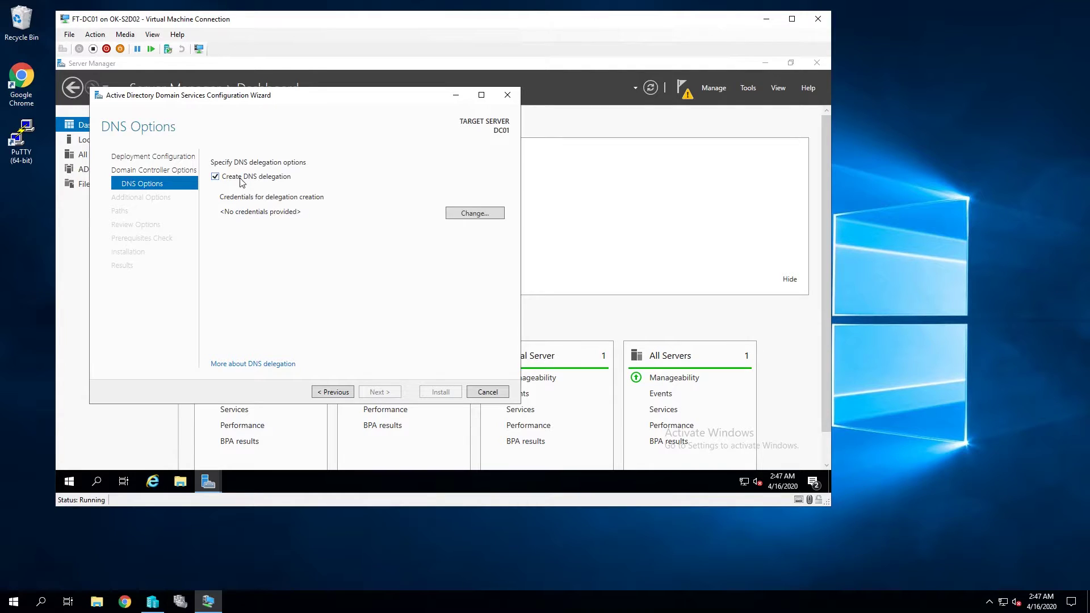
Step: Turn off DNS delegation, keep NetBIOS name FARVETECH and the default paths
left_click(250, 177)
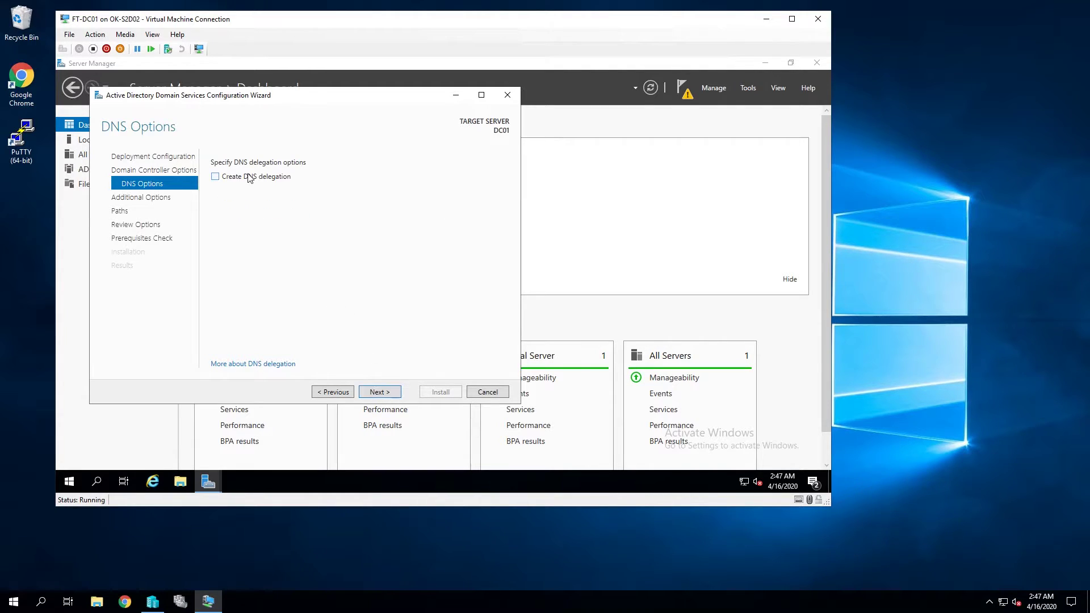
left_click(384, 392)
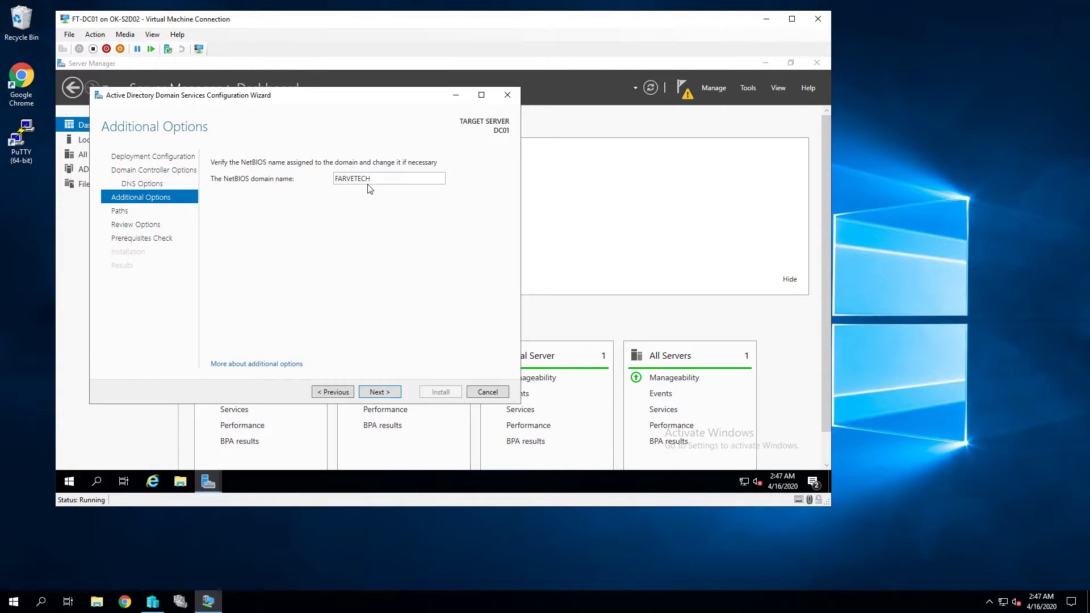
left_click_drag(375, 180, 331, 188)
left_click(391, 392)
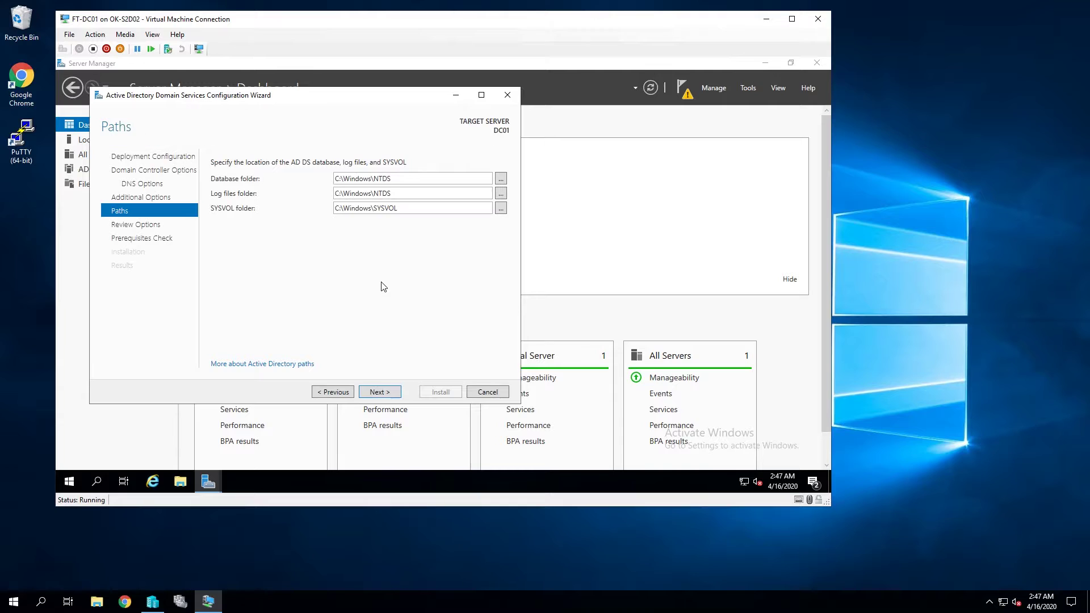
left_click(380, 392)
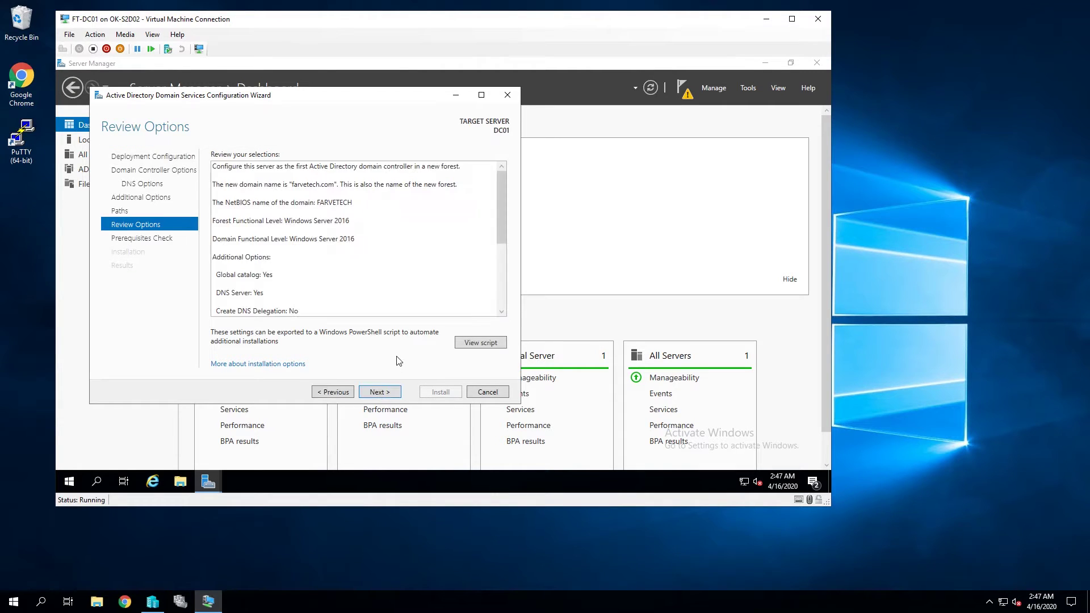
Step: Pass the prerequisites check, note the cryptography warning, and install the domain controller
left_click(384, 393)
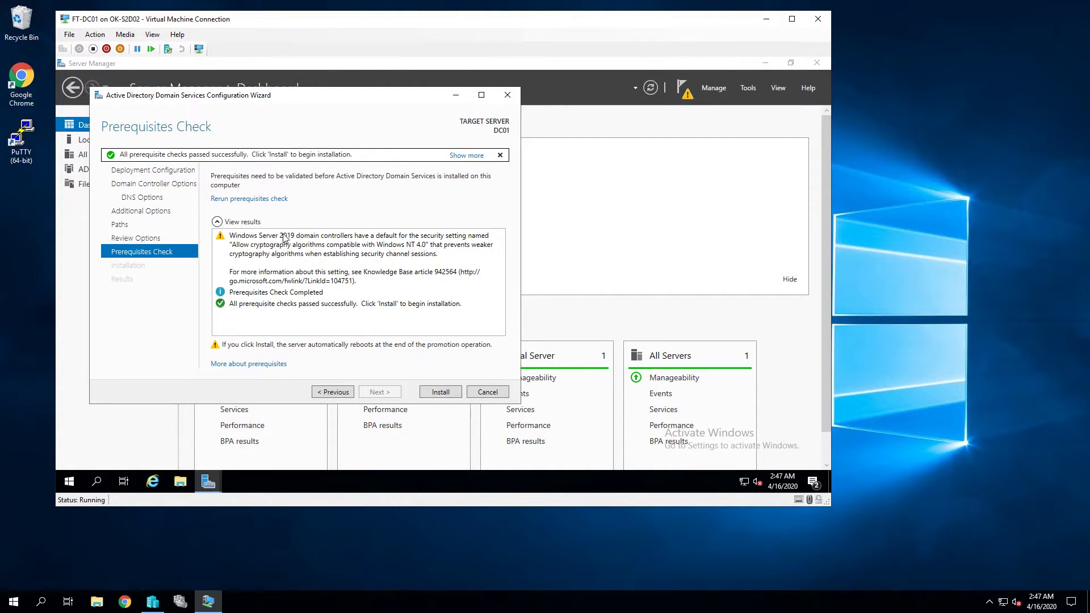
left_click(289, 241)
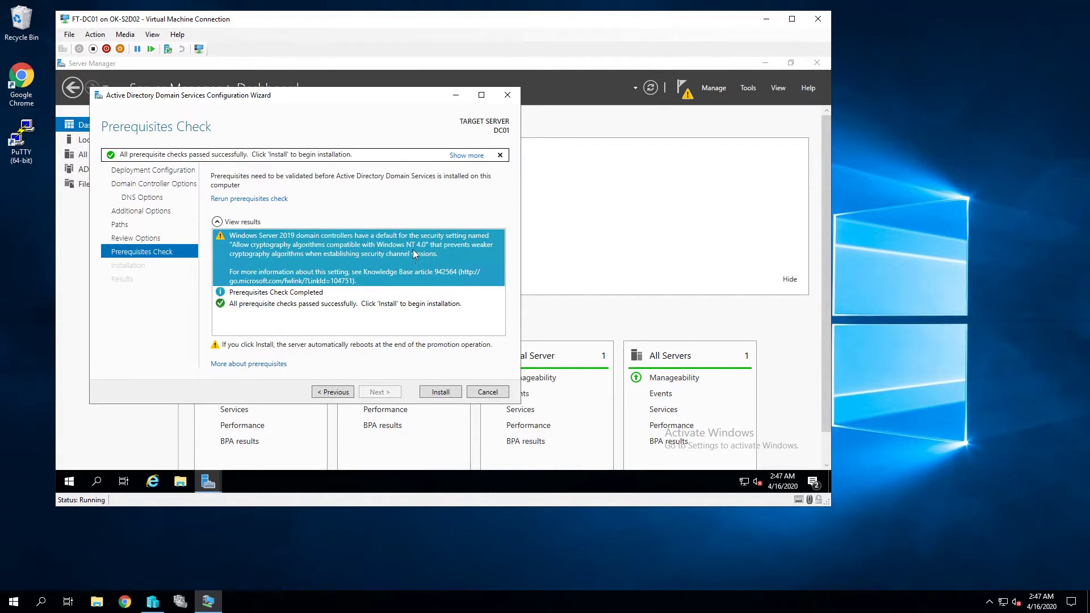
left_click(440, 392)
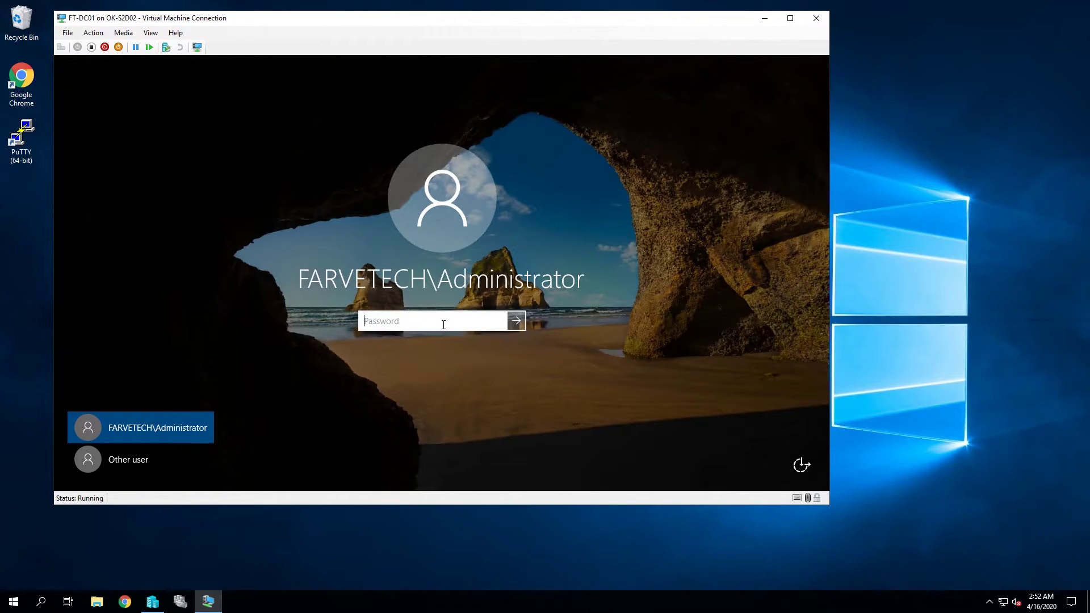
Step: Sign in as the domain Administrator and open DC01's Local Server properties
type("••")
key("Return")
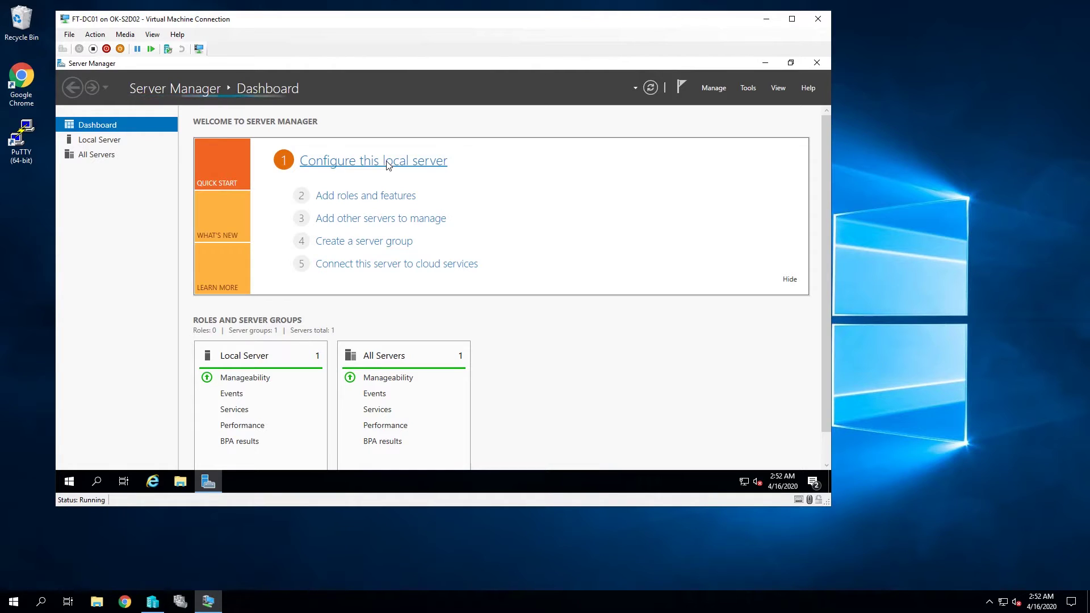
left_click(388, 165)
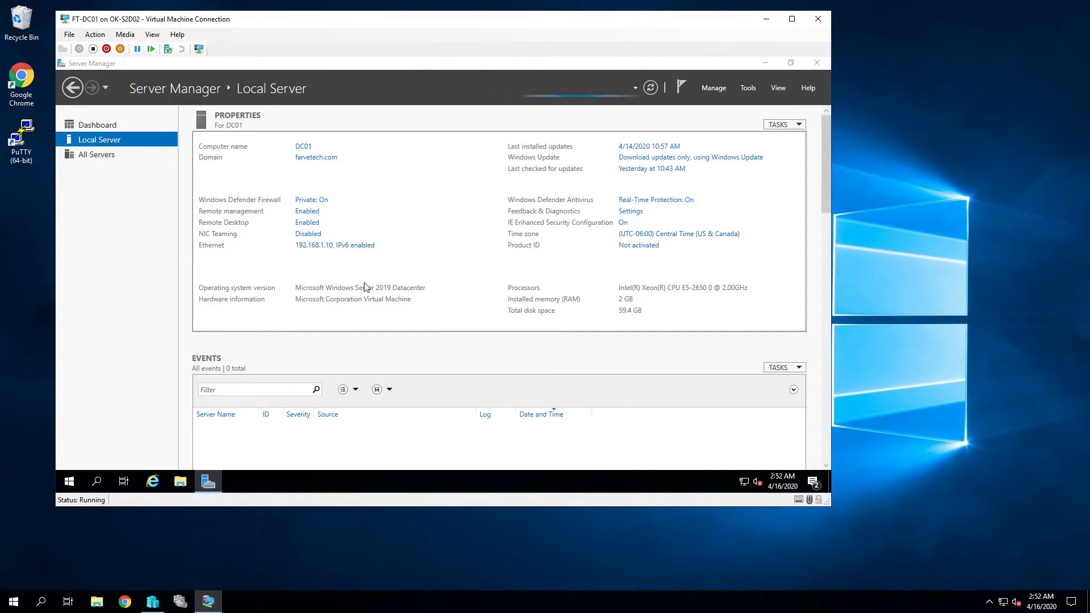
Step: Verify the Ethernet adapter's IPv4 settings: address 192.168.1.10 with DNS 192.168.1.10
left_click(193, 179)
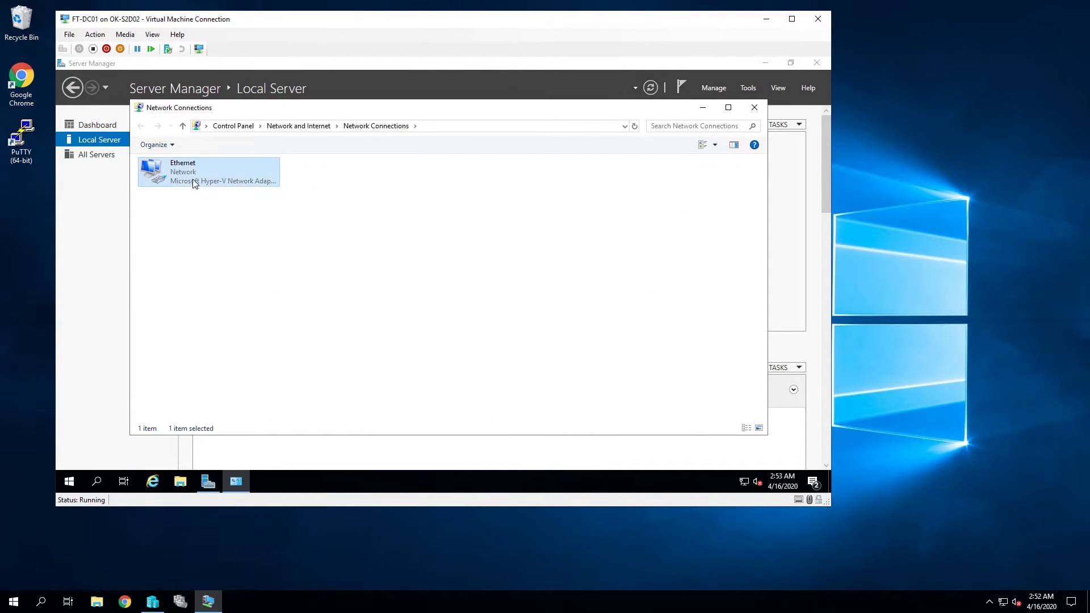
right_click(192, 179)
left_click(227, 286)
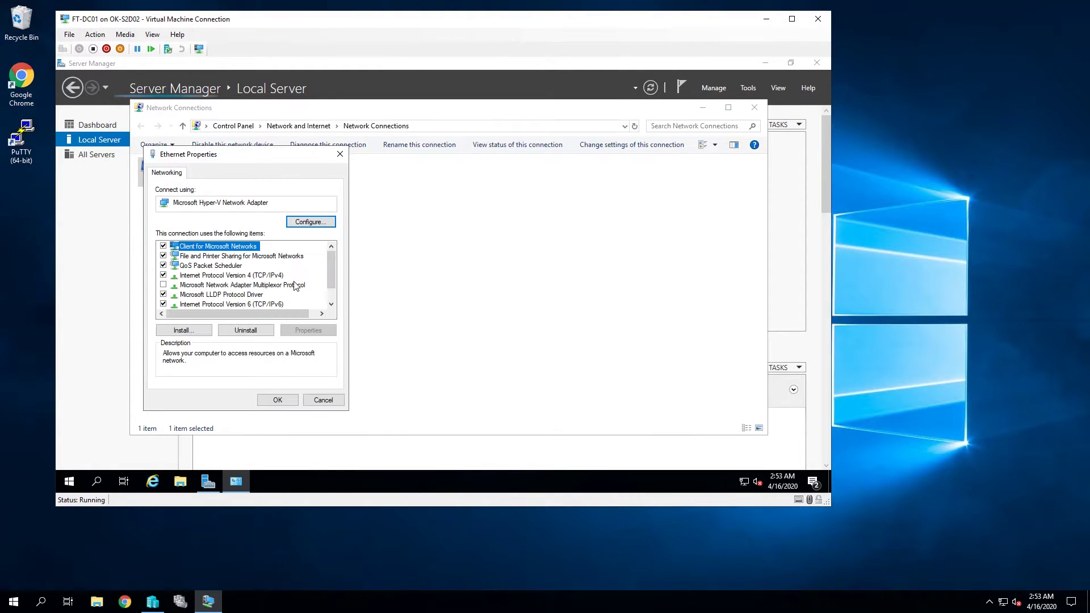
double_click(271, 277)
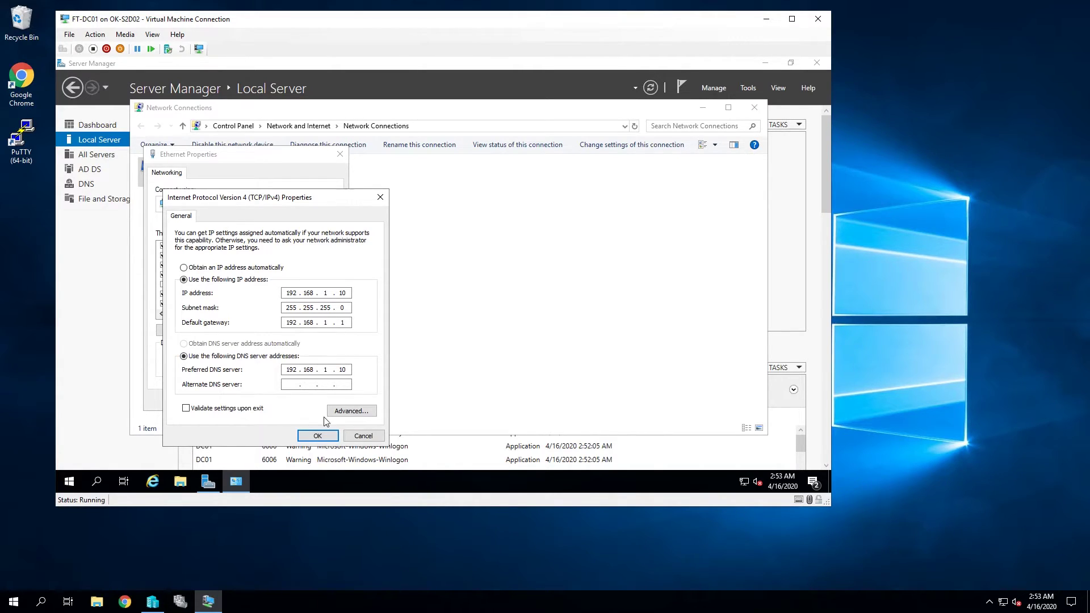
left_click(318, 435)
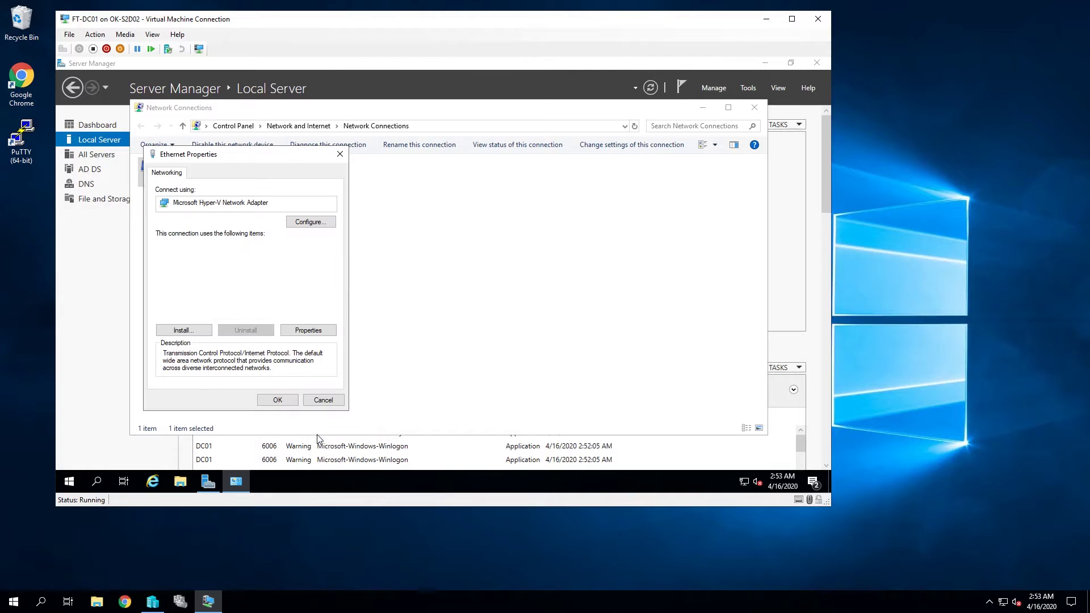
left_click(278, 400)
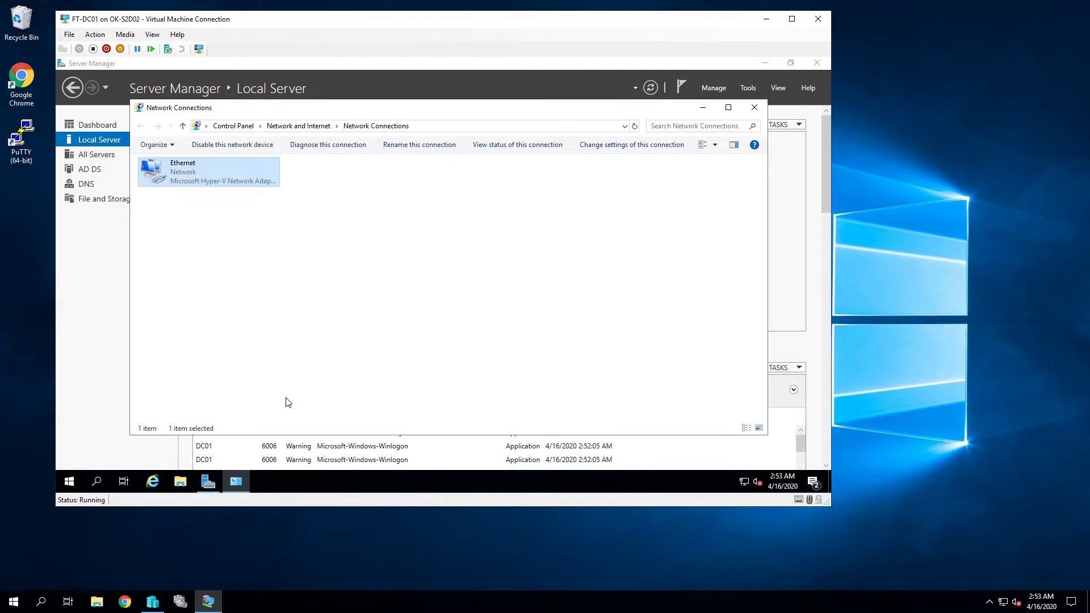
Step: Close the Network Connections window and open the Start menu
left_click(502, 258)
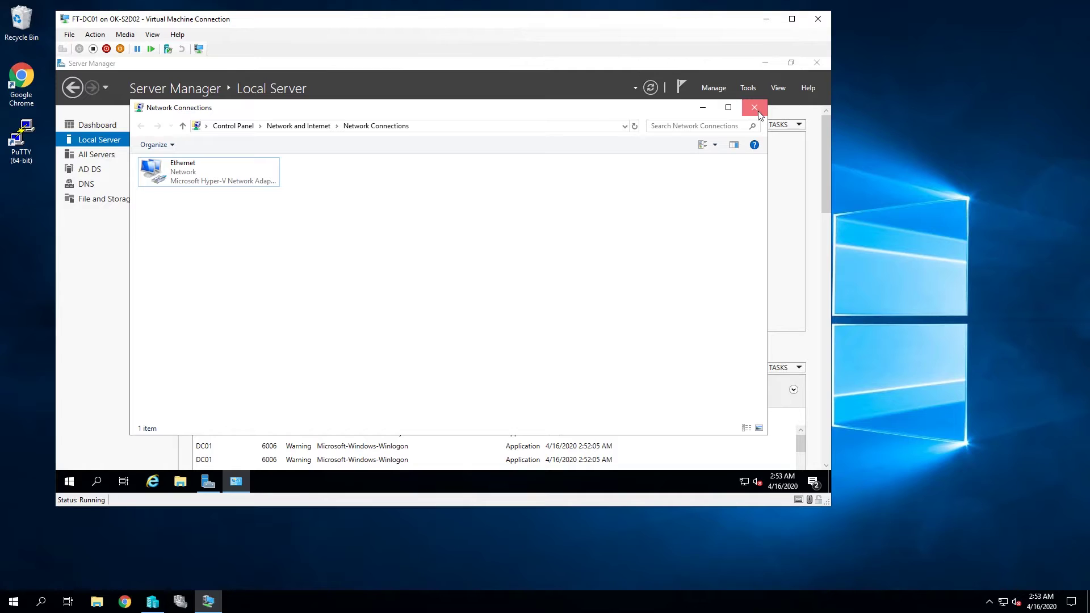
left_click(755, 108)
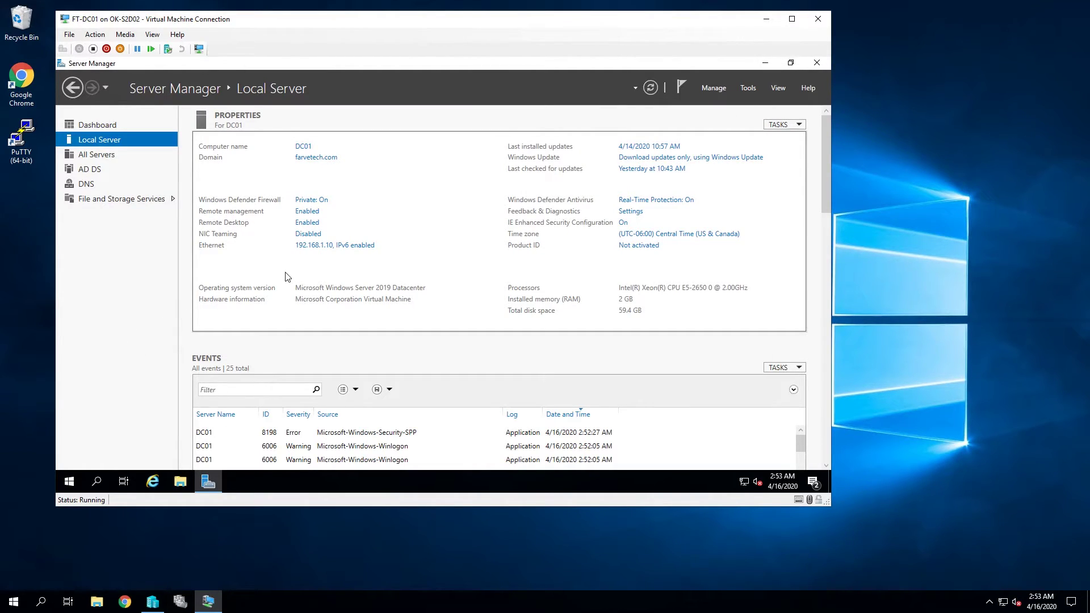
left_click(70, 482)
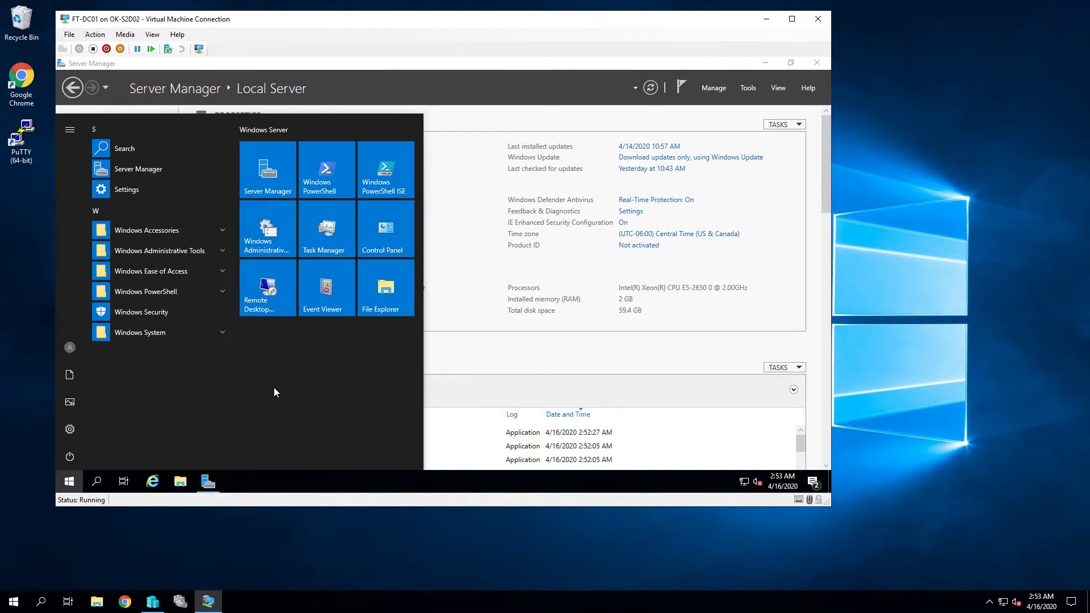
Step: Launch DNS Manager and browse DC01's farvetech.com zone to the dc01 record at 192.168.1.10
type("dns")
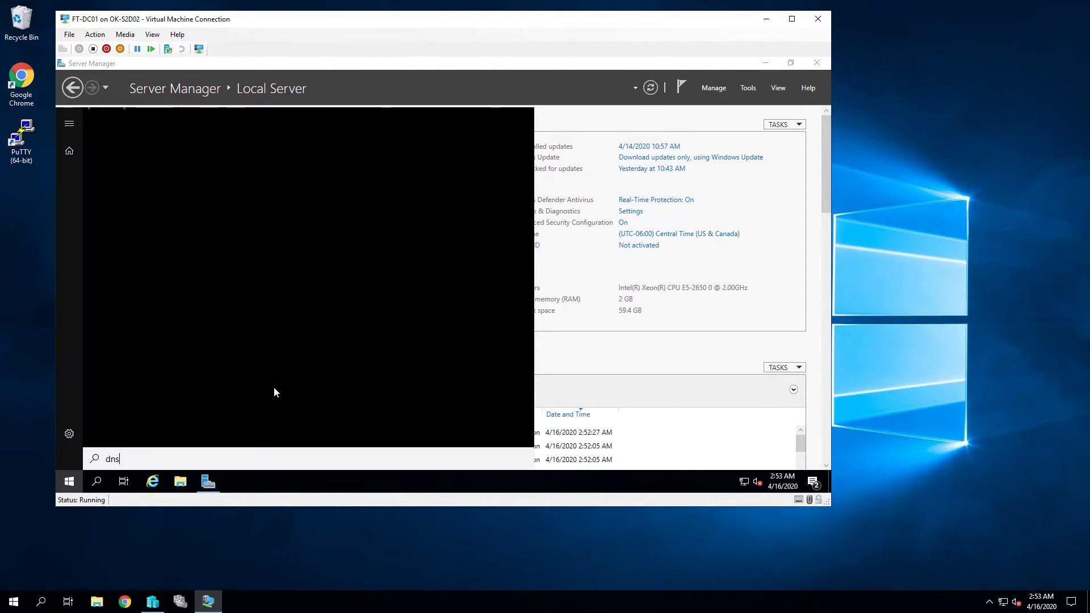
left_click(147, 174)
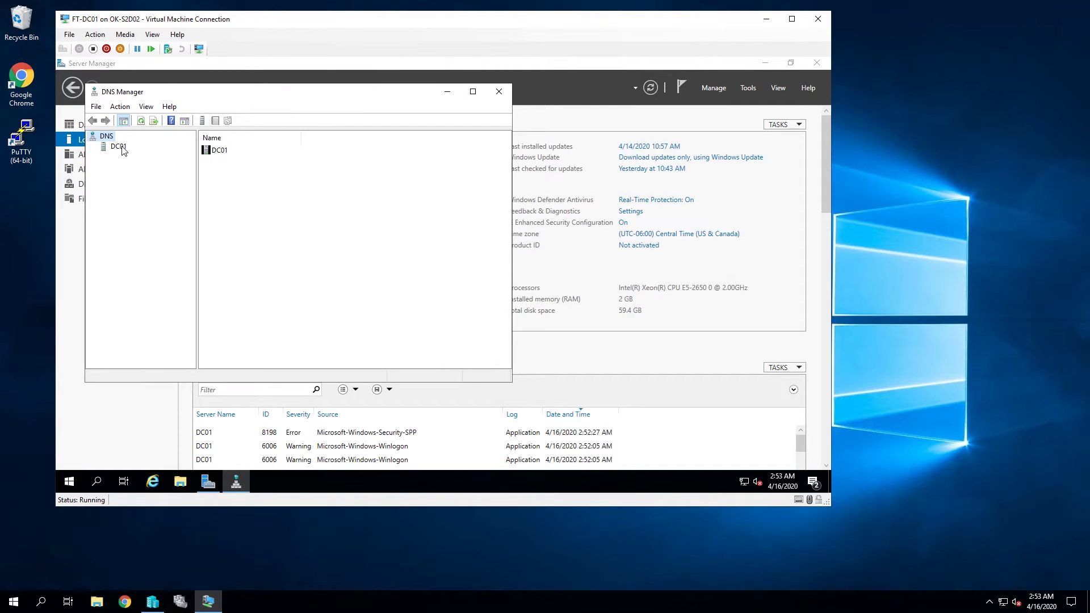
left_click(120, 147)
left_click(93, 147)
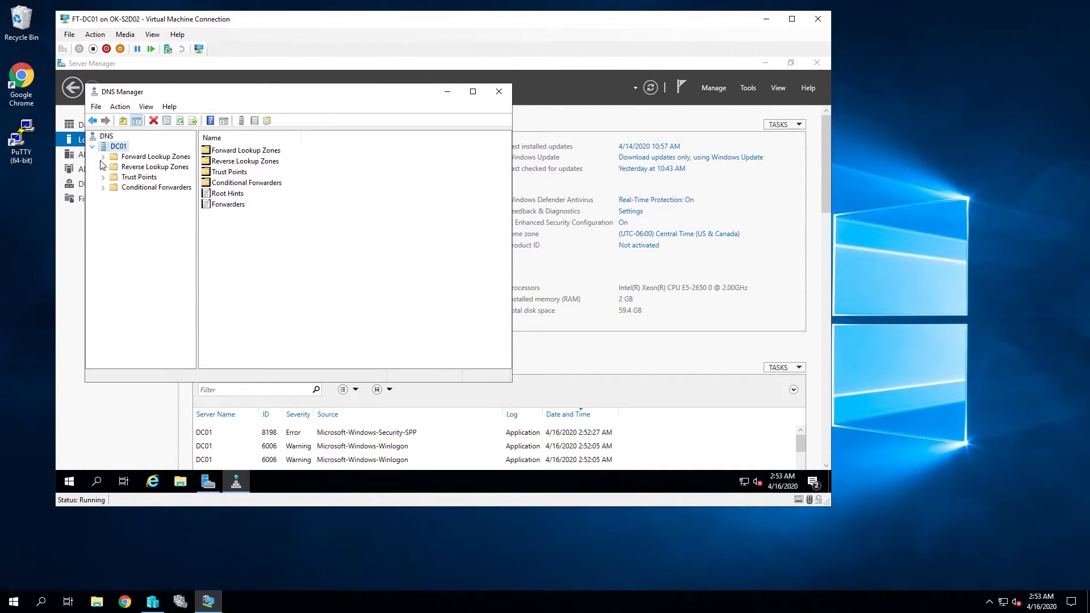
double_click(105, 159)
double_click(150, 179)
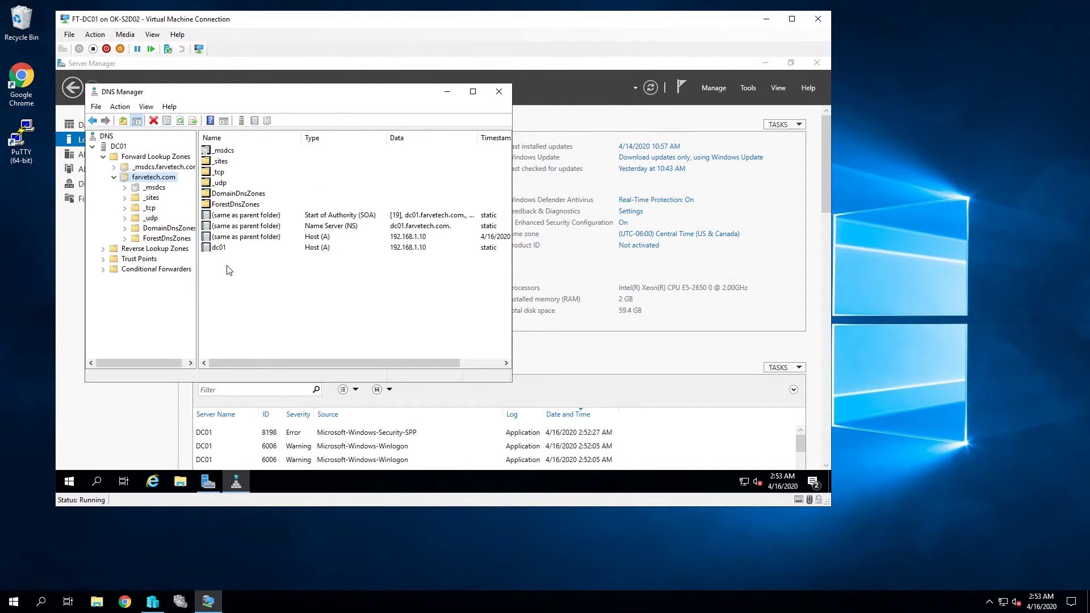
left_click(219, 248)
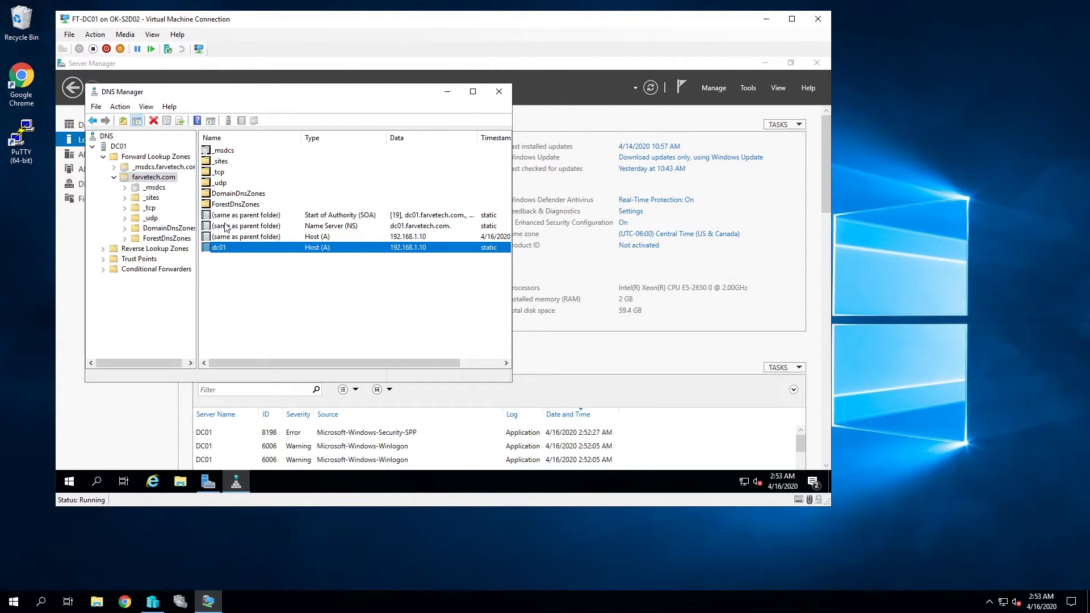
left_click(118, 148)
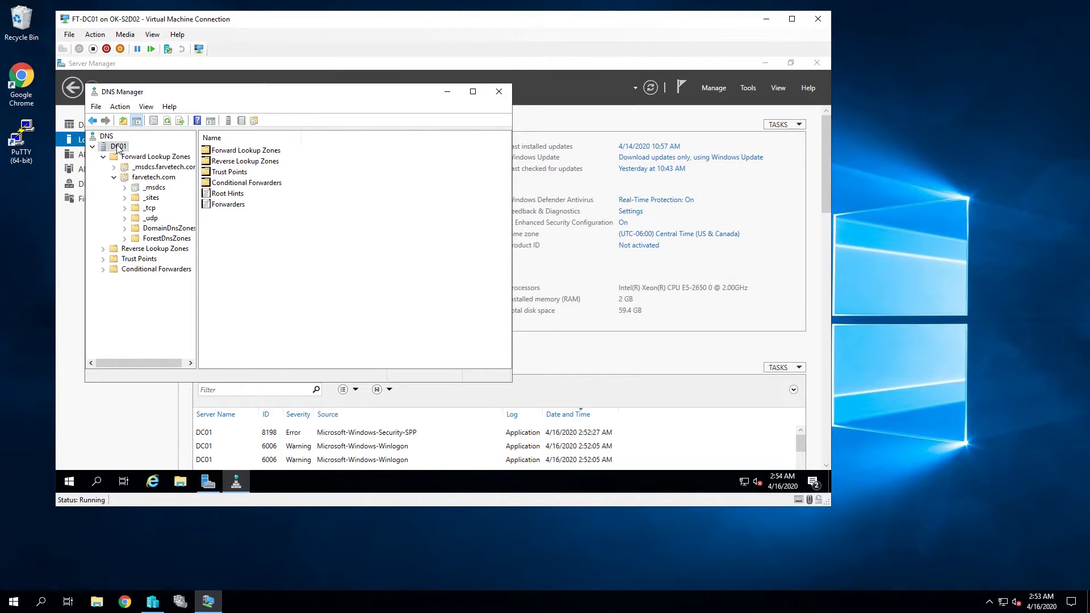
Step: Replace DC01's DNS forwarder 192.168.1.1 with 1.1.1.1 and close DNS Manager
right_click(118, 149)
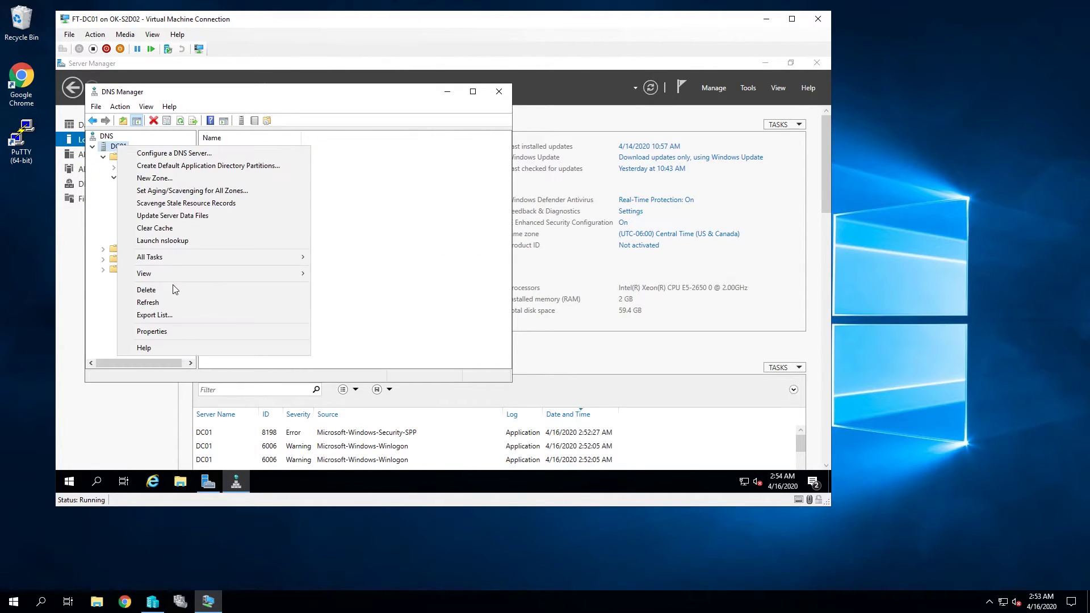
left_click(190, 329)
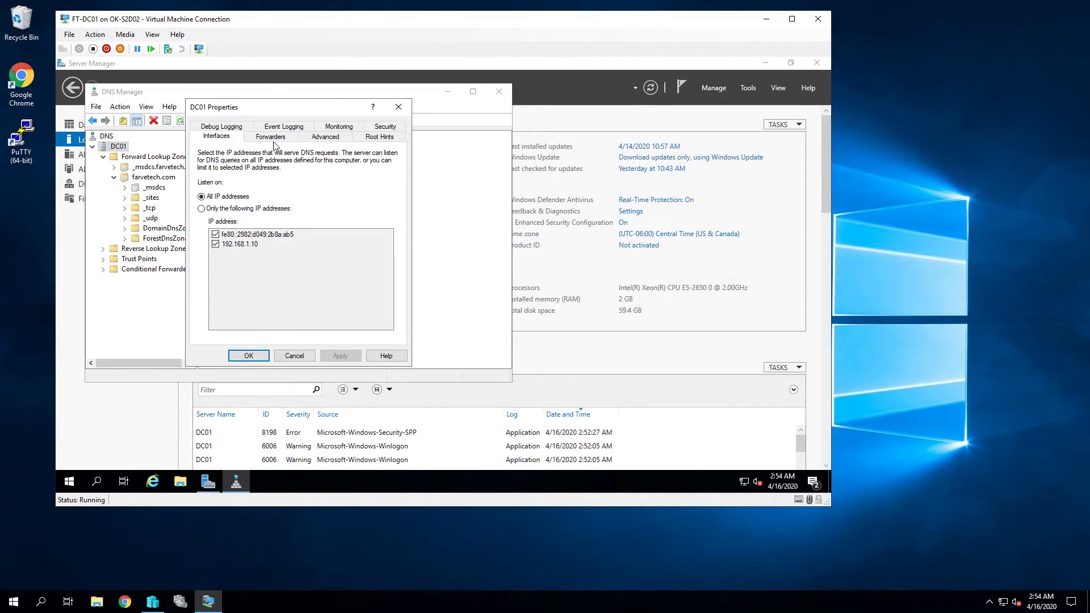
left_click(277, 139)
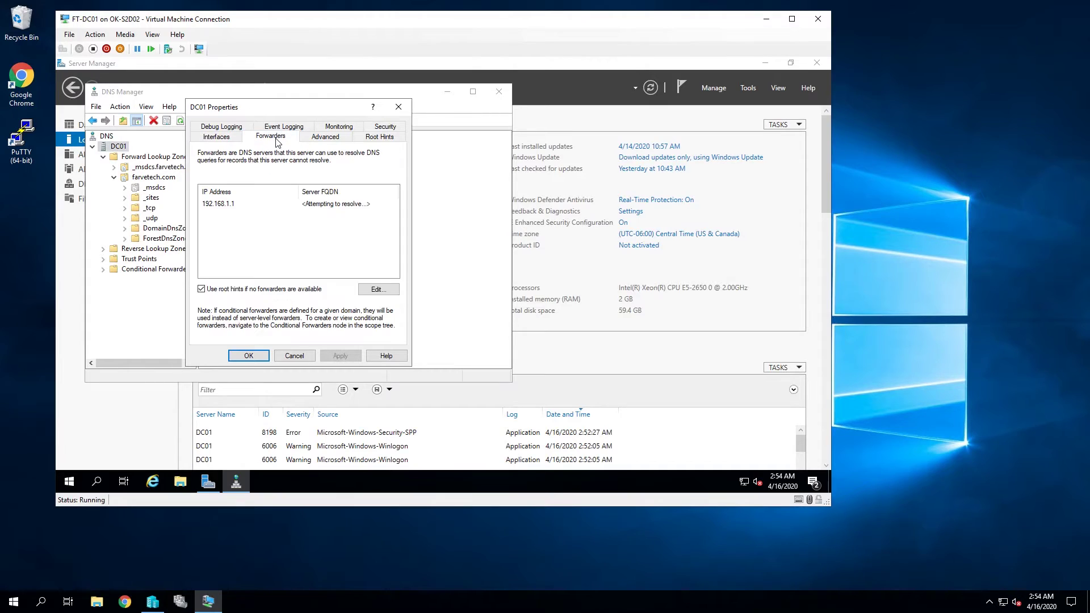
left_click(225, 207)
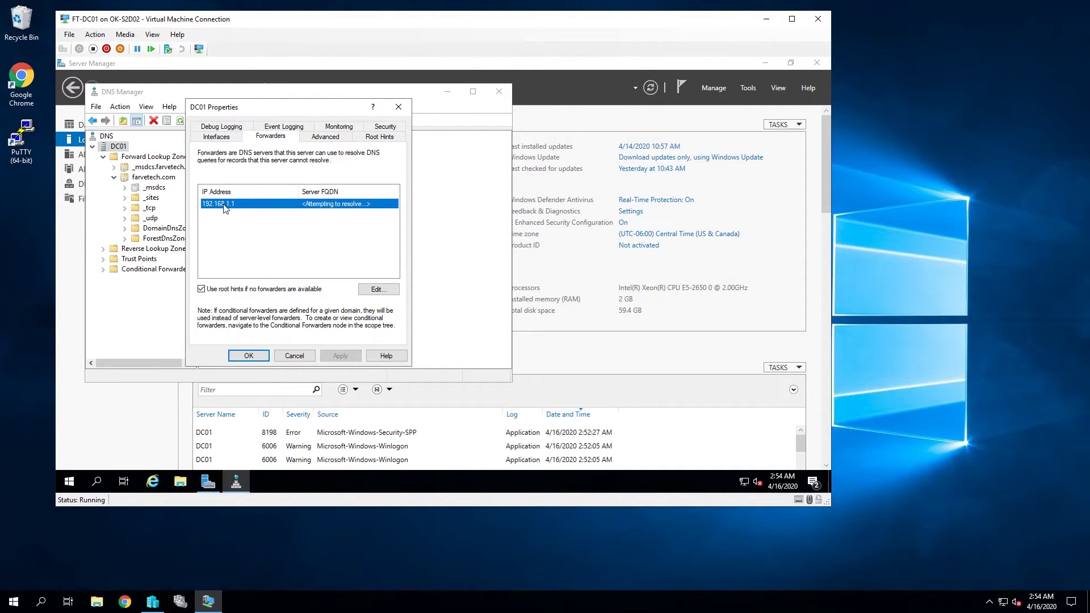
left_click(377, 290)
left_click(190, 171)
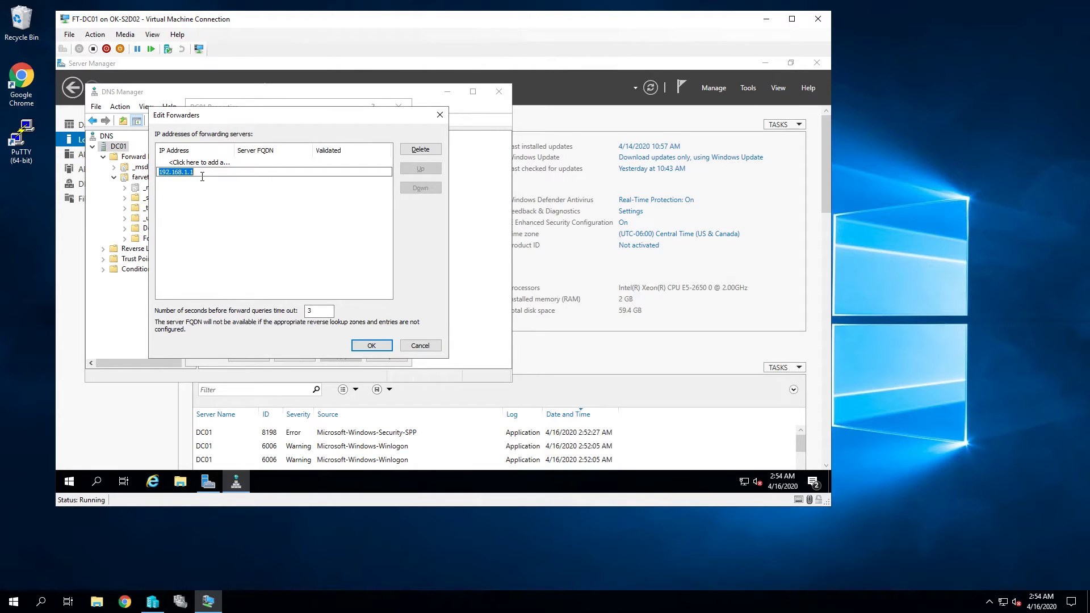
type("1.1")
key("Return")
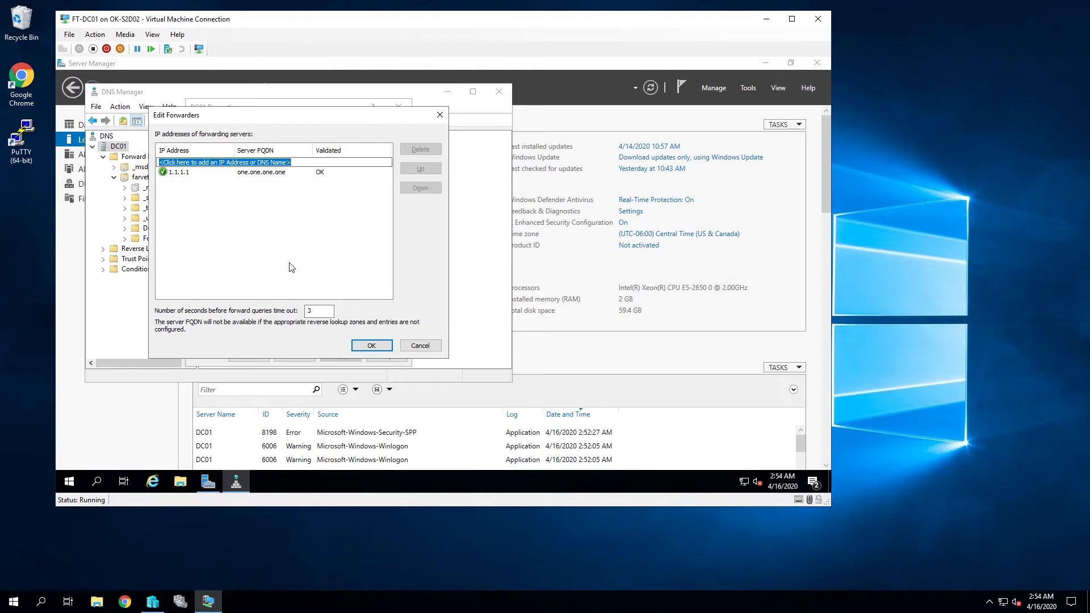
left_click(364, 346)
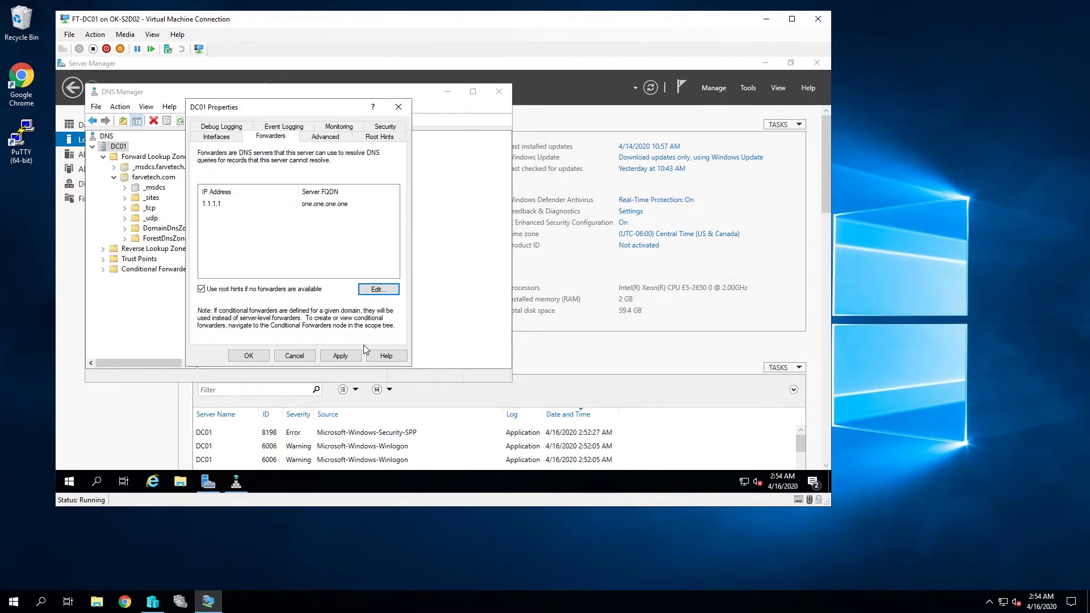
left_click(249, 355)
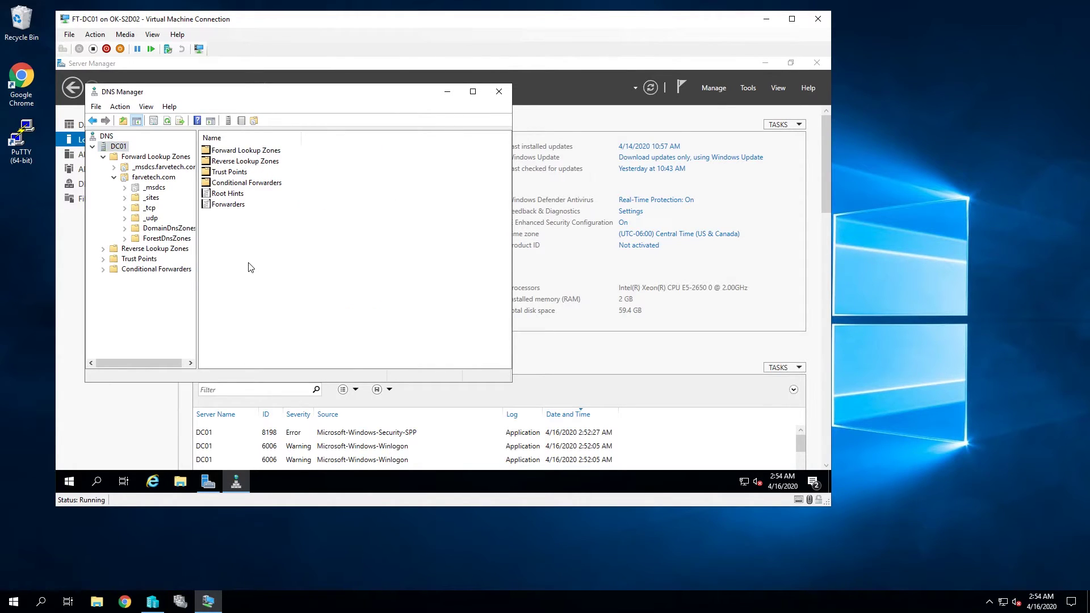
left_click(498, 92)
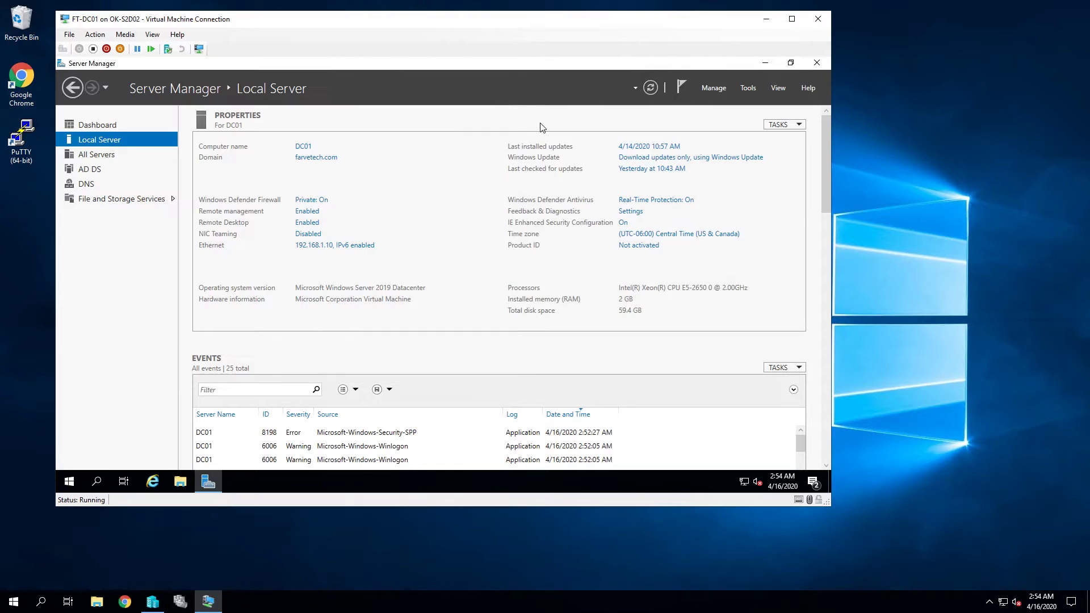
Step: Open Active Directory Users and Computers, expand farvetech.com, list its Users container and select Administrator
left_click(71, 483)
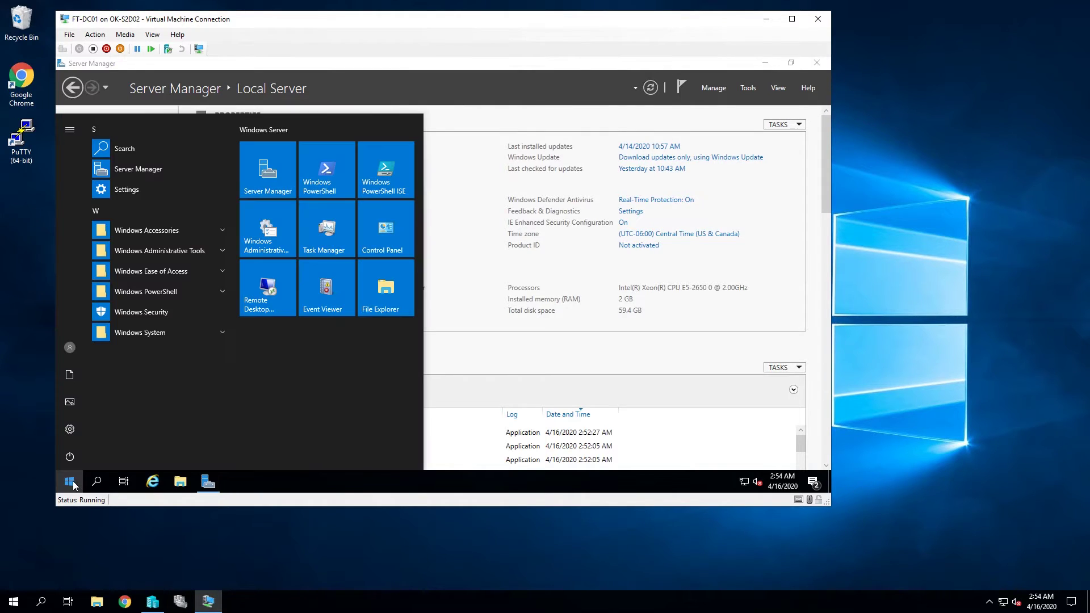
type("user")
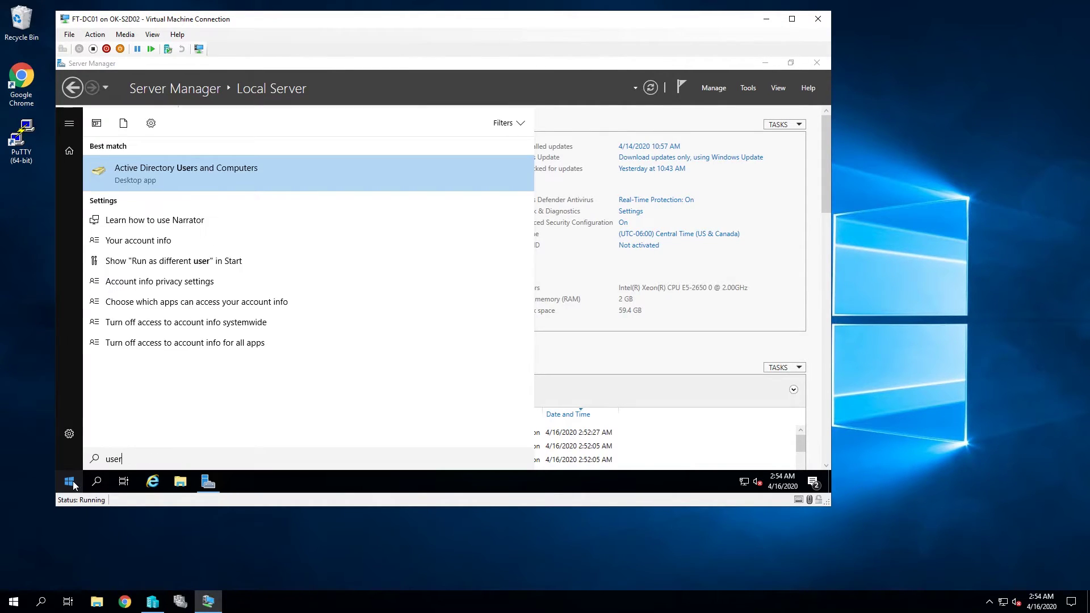
left_click(192, 173)
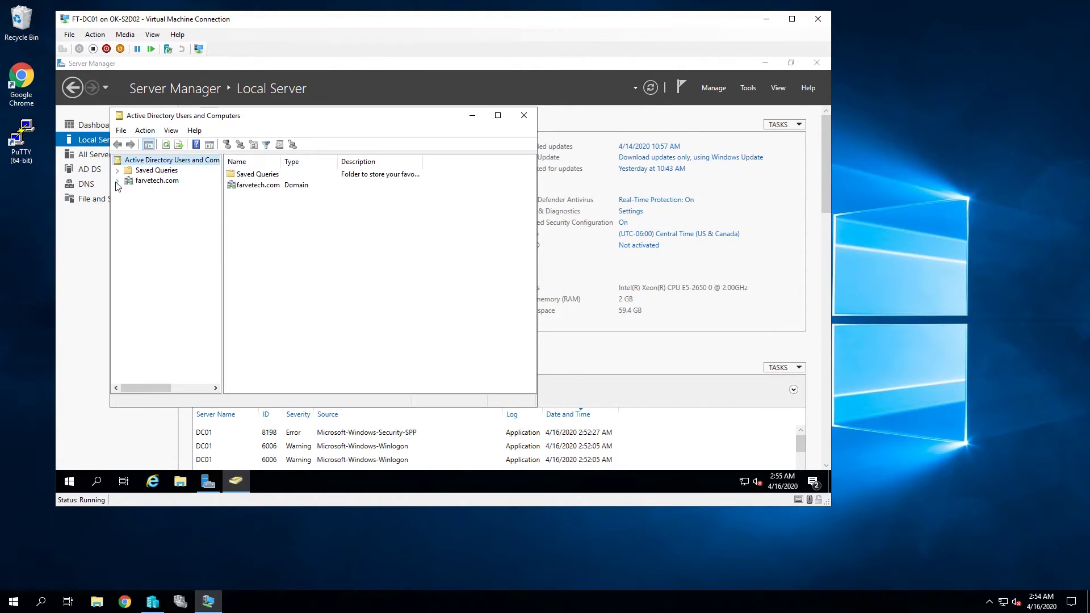
left_click(117, 181)
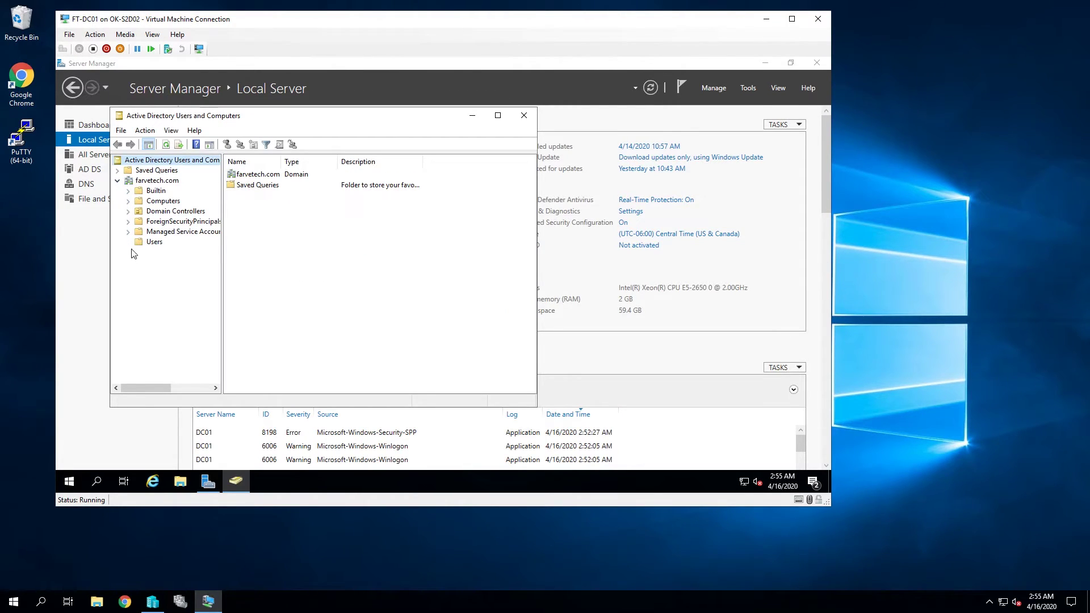
left_click(152, 242)
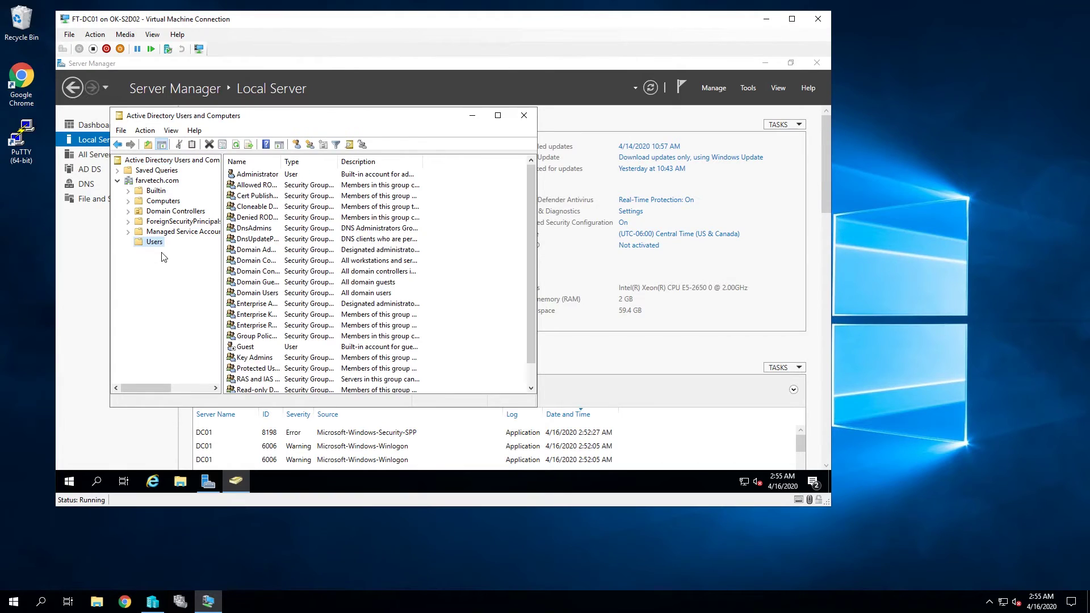
left_click(265, 177)
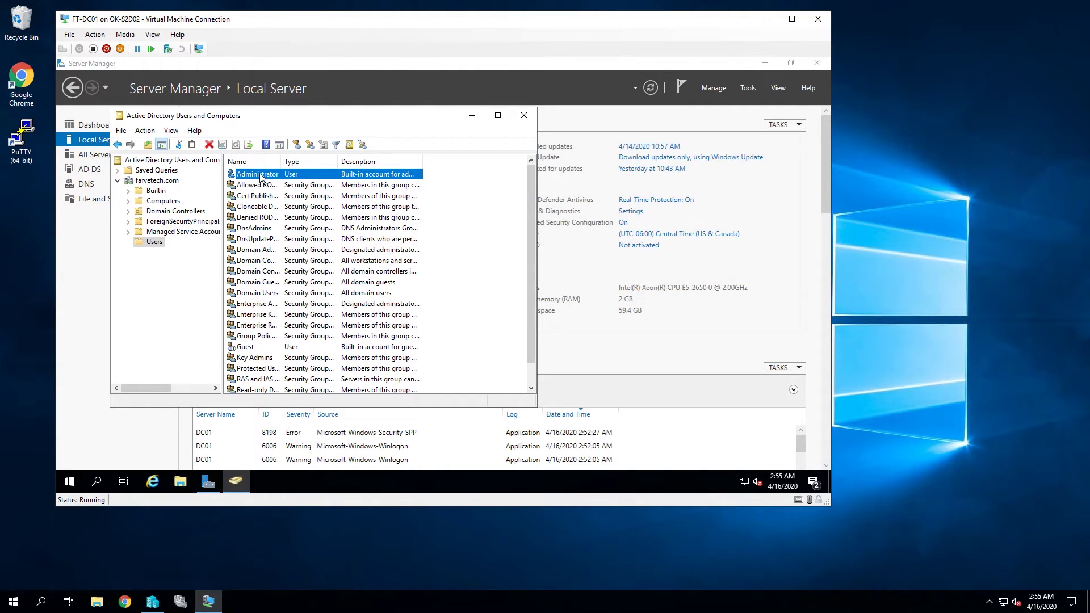
Step: Copy the Administrator account into a new user named Admin Tech with logon name admintech
right_click(260, 177)
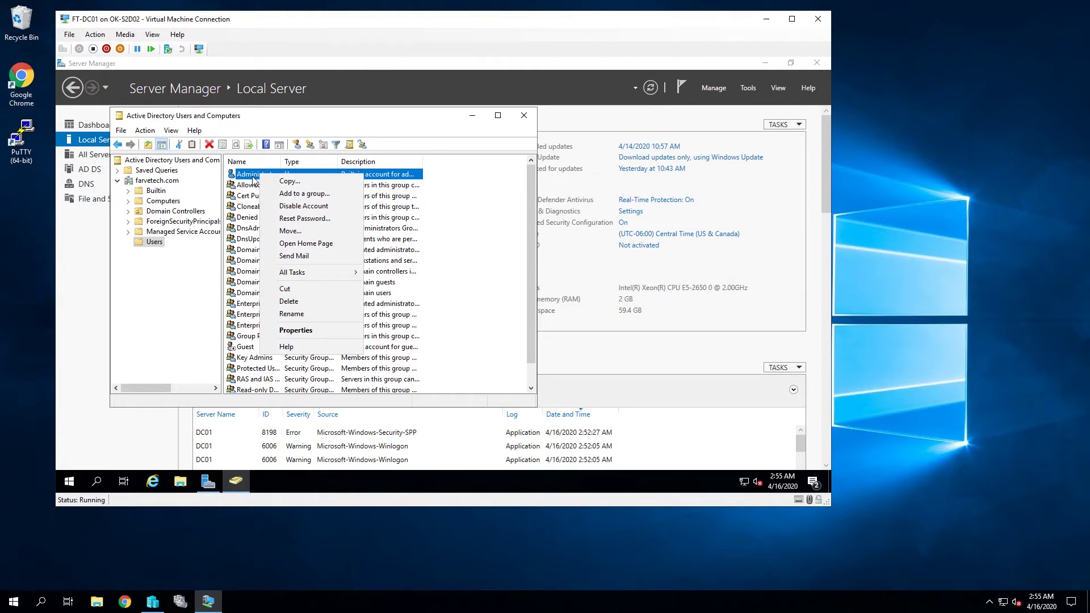
left_click(290, 181)
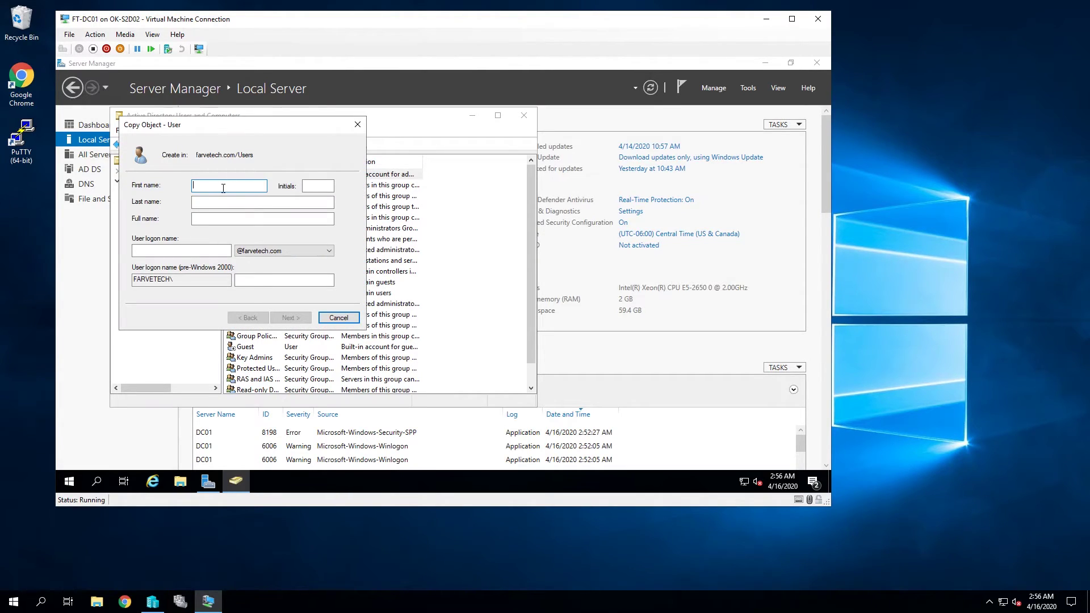
type("Admin")
key("Tab")
key("Tab")
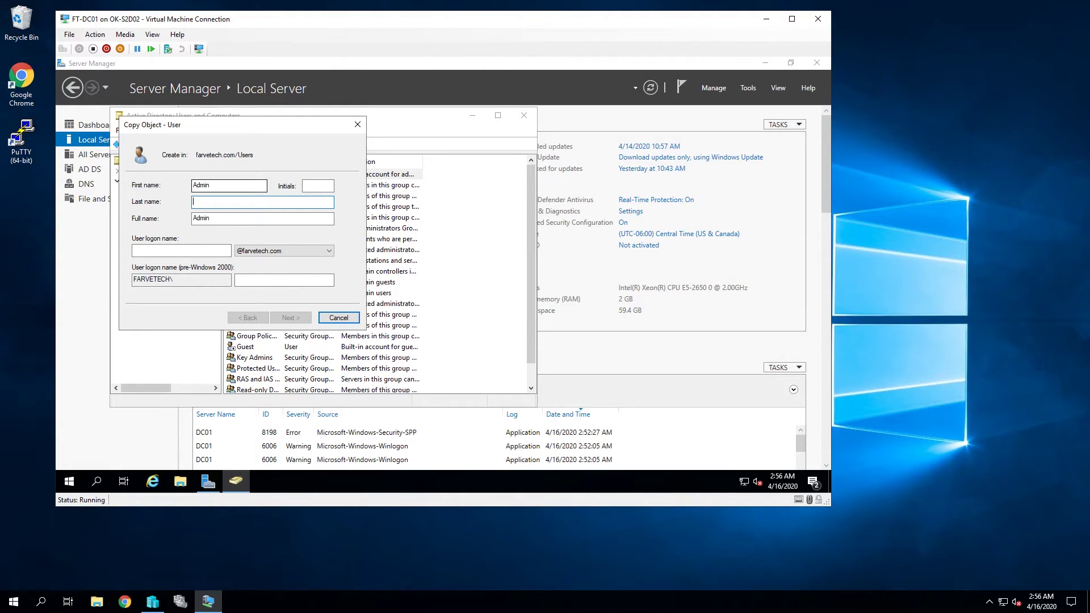
type("Tech")
key("Tab")
key("Tab")
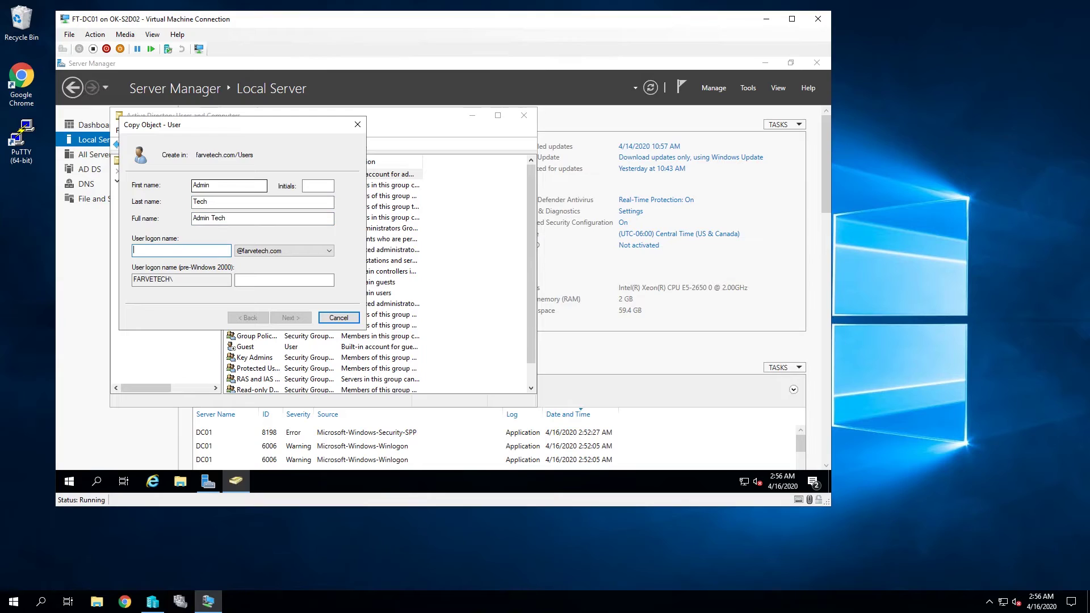
type("admintech")
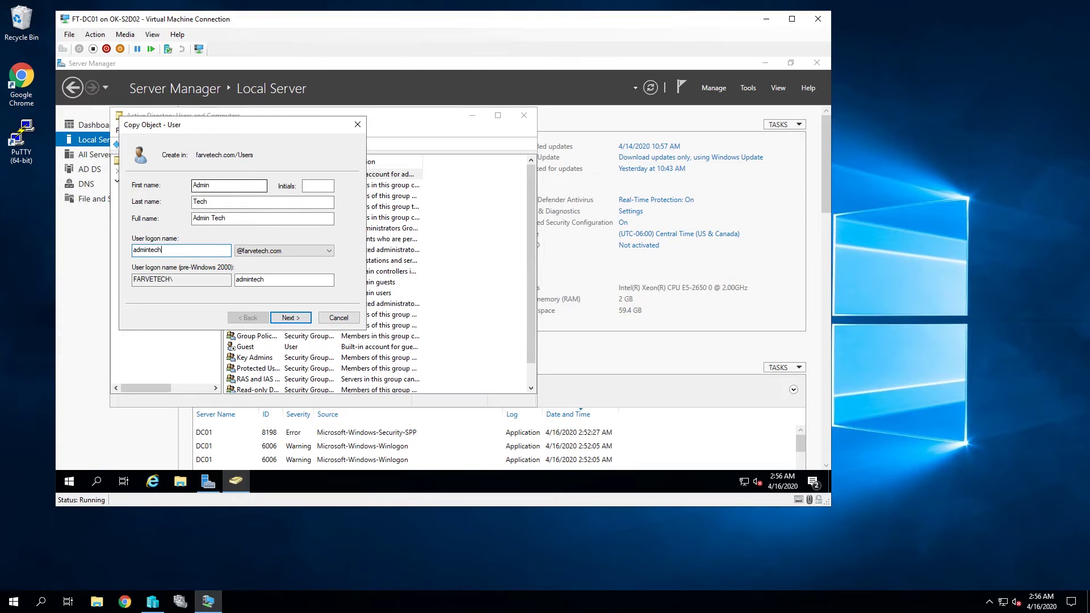
left_click(290, 319)
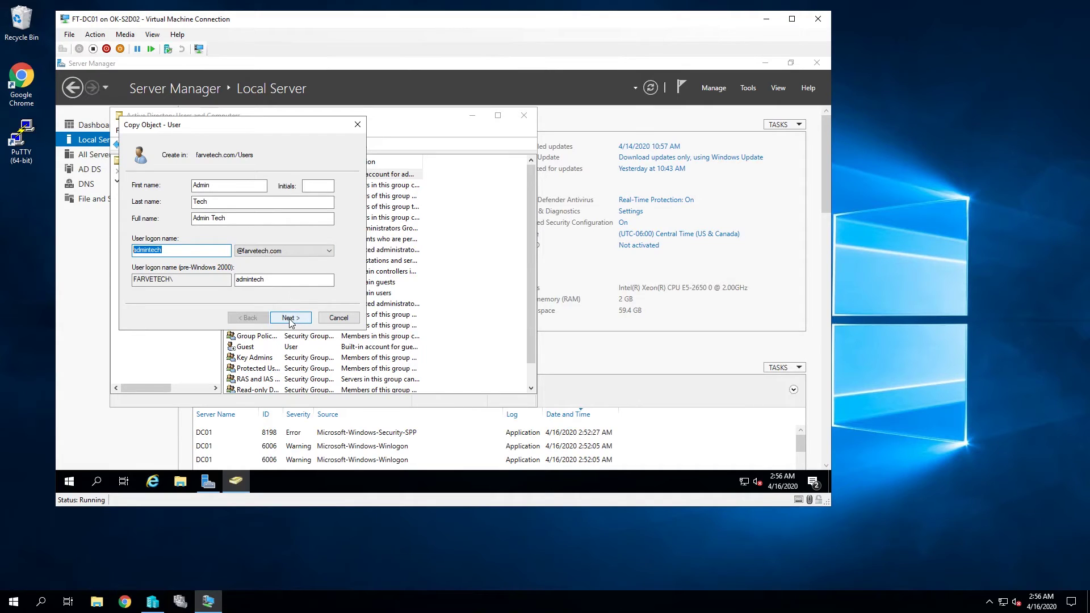
left_click(289, 319)
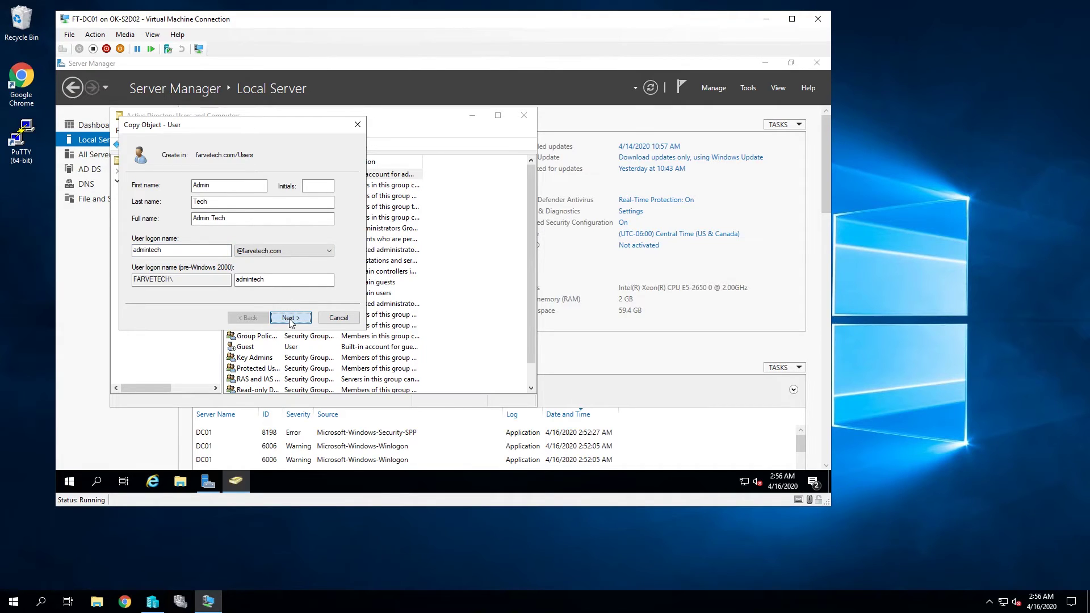
left_click(289, 319)
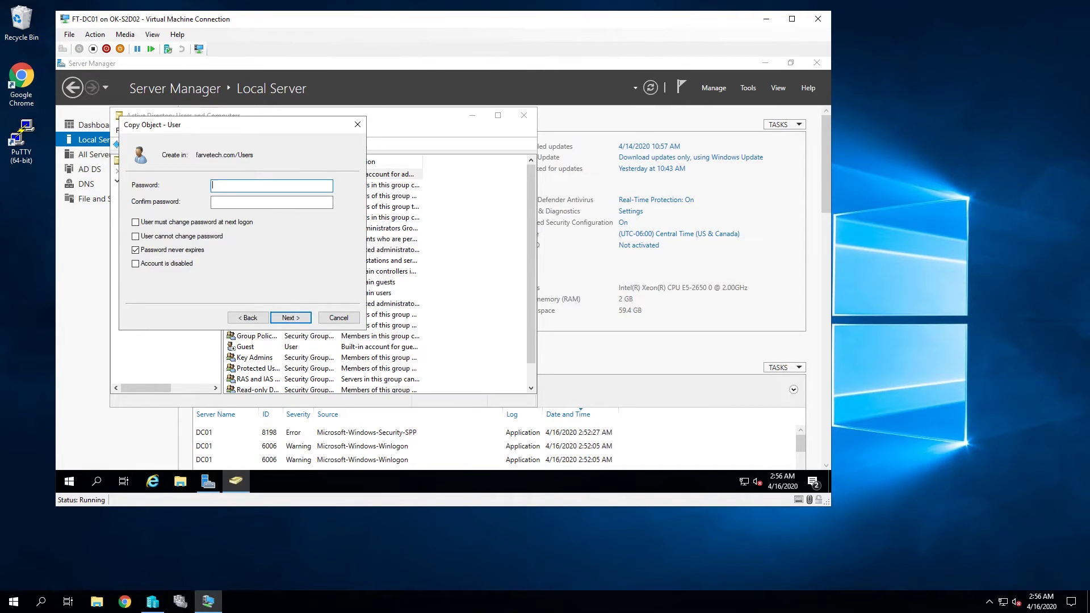
Step: Set and confirm the account password, clear 'Password never expires', and finish creating Admin Tech
type("P@ssw0rd")
key("Tab")
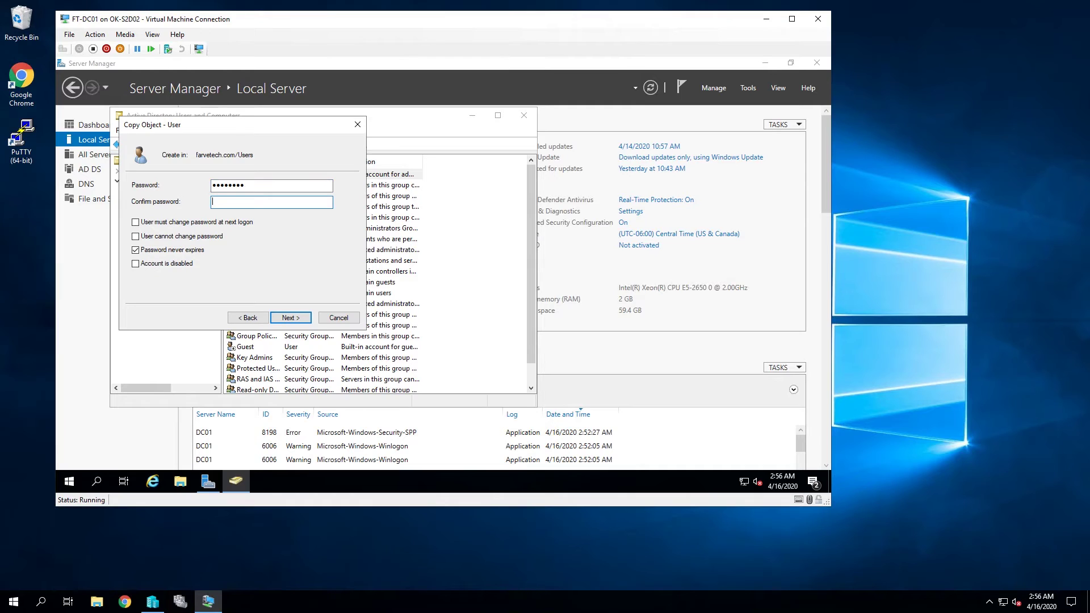
type("P@ssw0rd")
key("Tab")
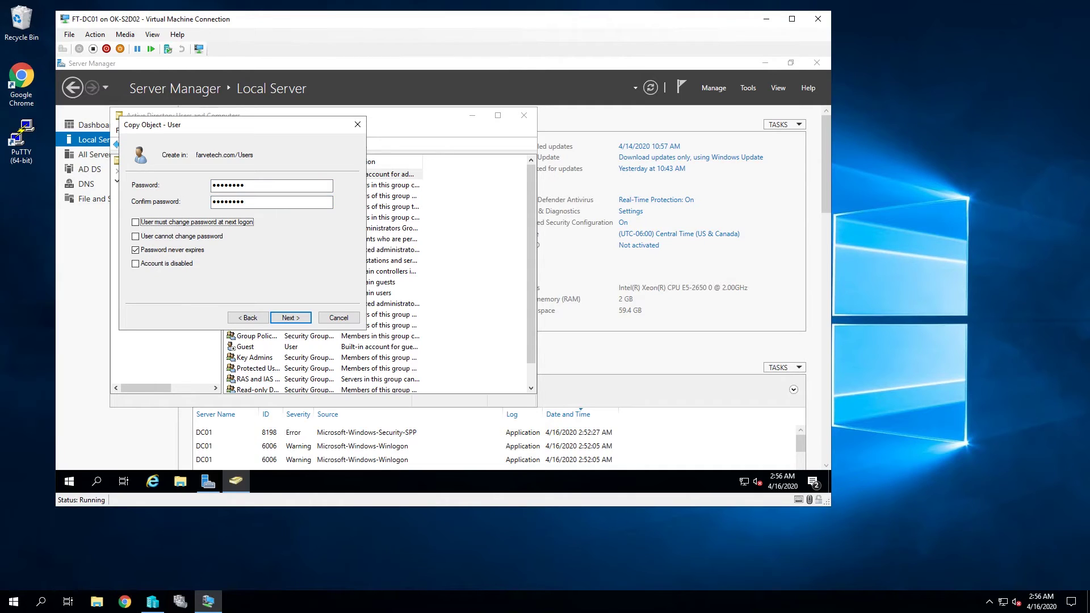
left_click(177, 253)
left_click(290, 319)
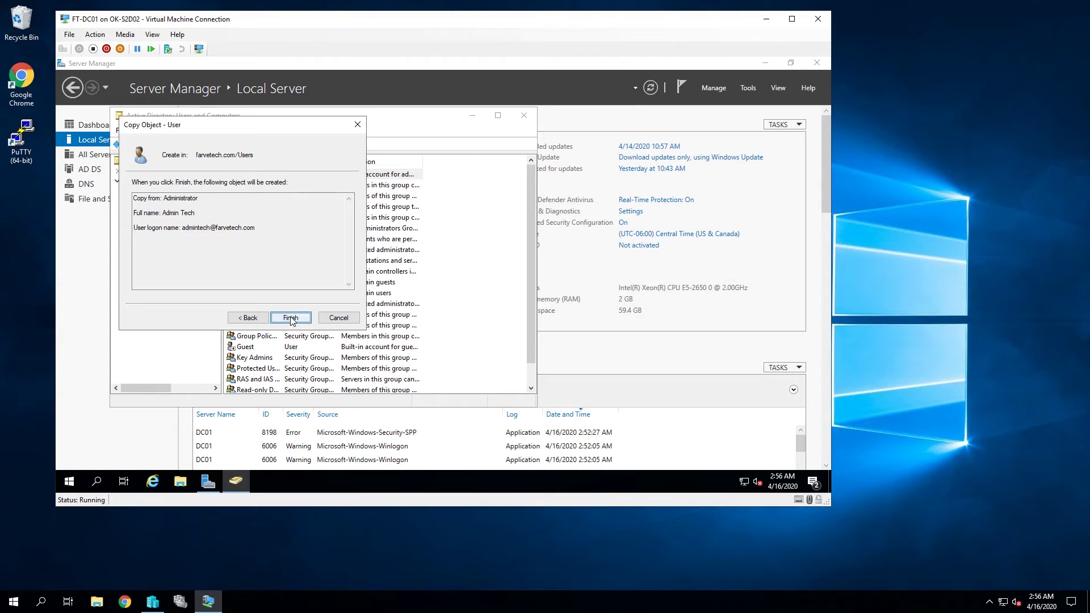
left_click(291, 320)
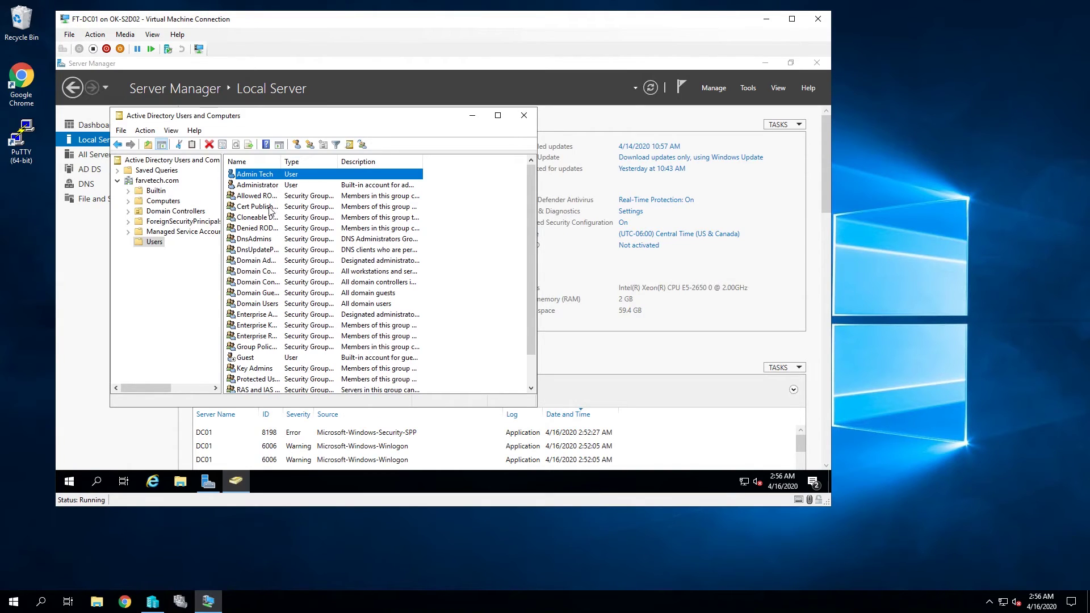
double_click(259, 186)
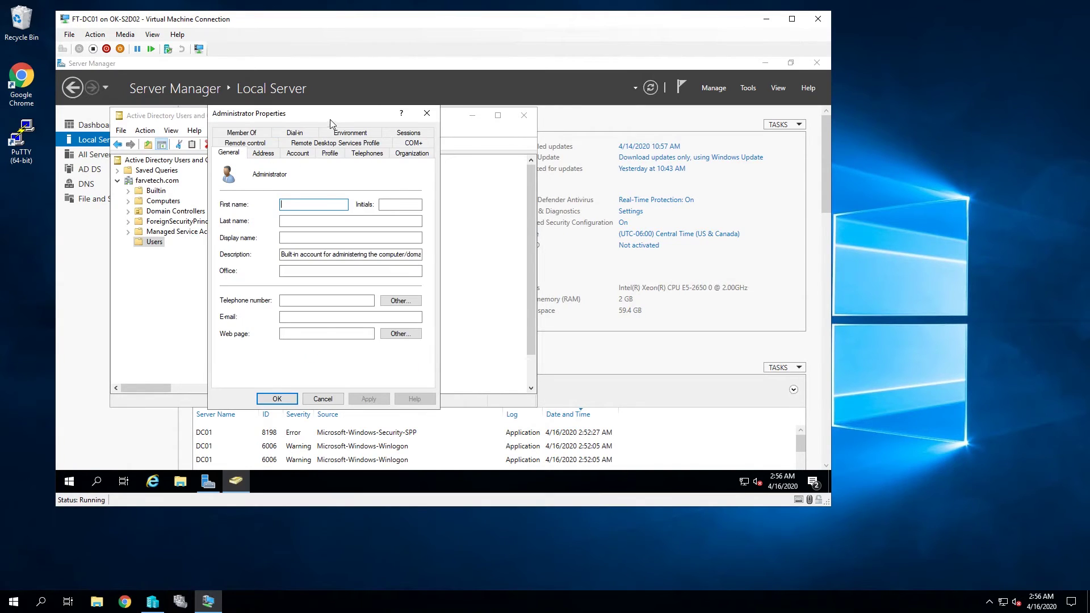
left_click_drag(331, 119, 655, 129)
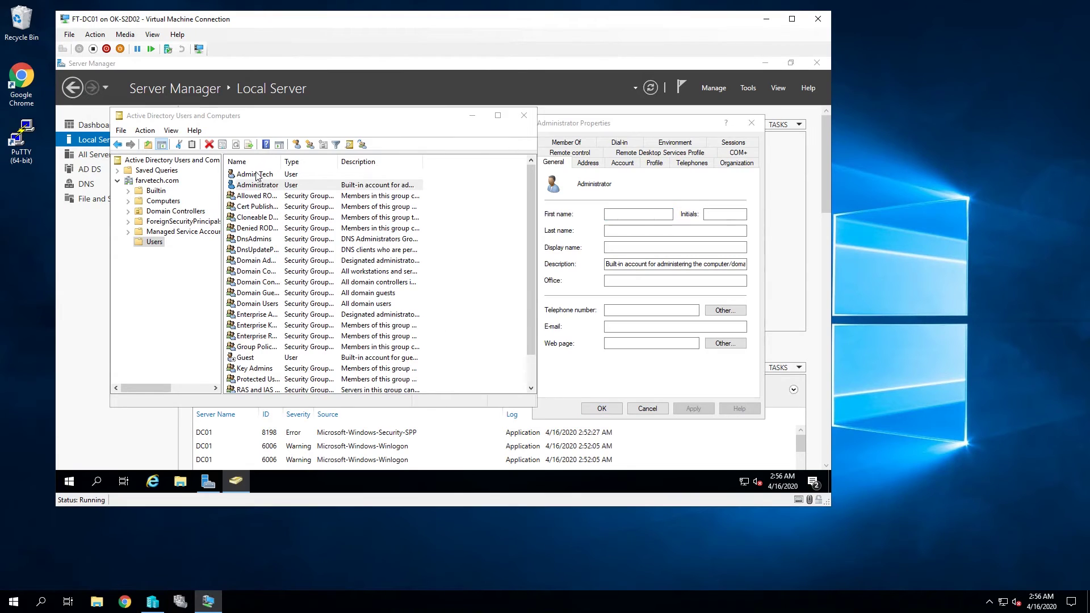
double_click(255, 174)
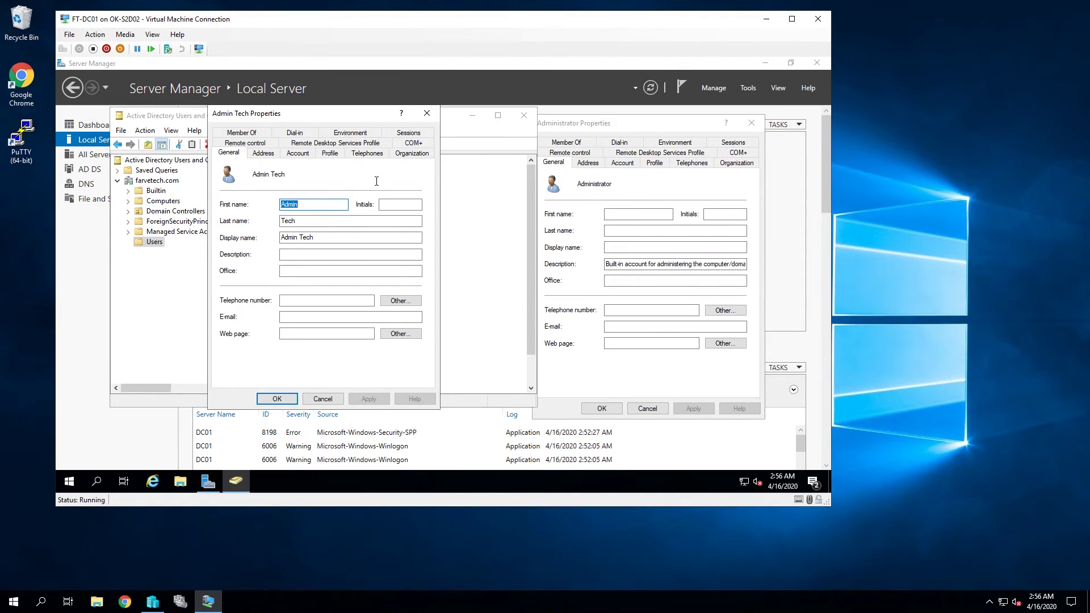
left_click(257, 132)
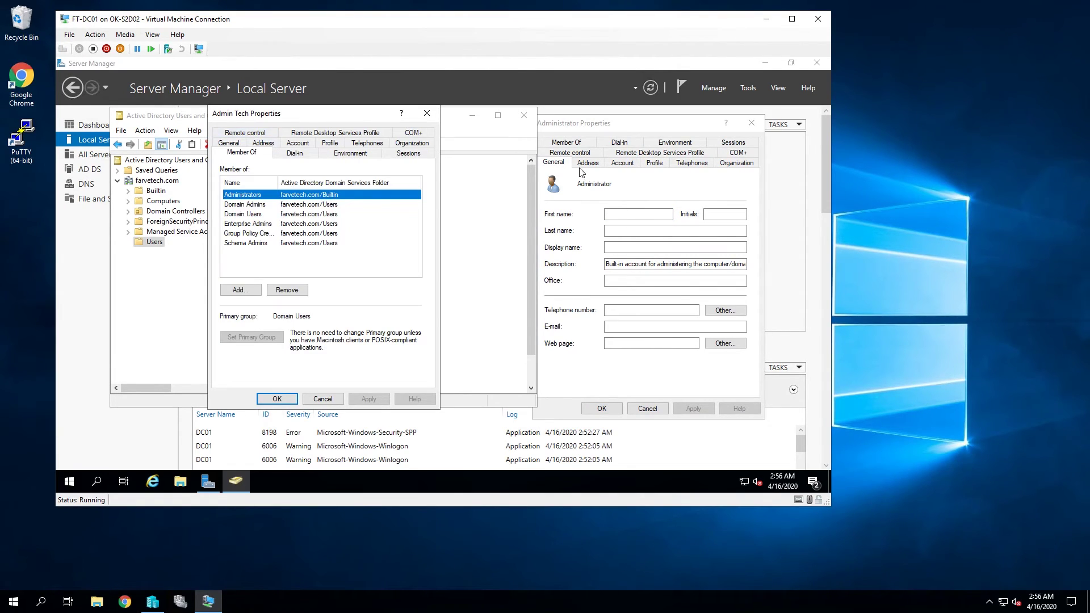
left_click(566, 142)
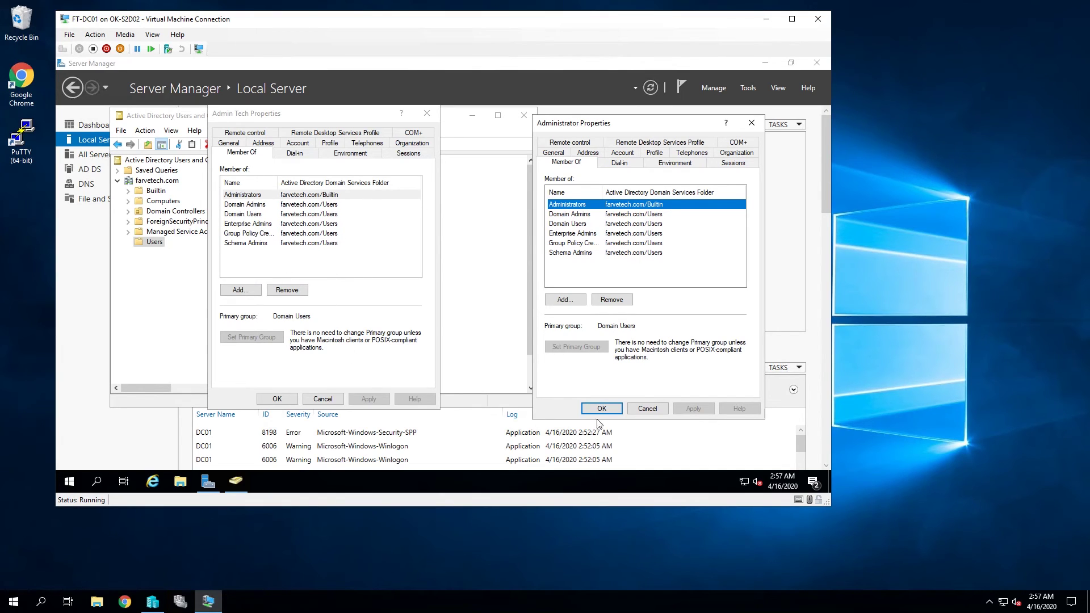
left_click(647, 409)
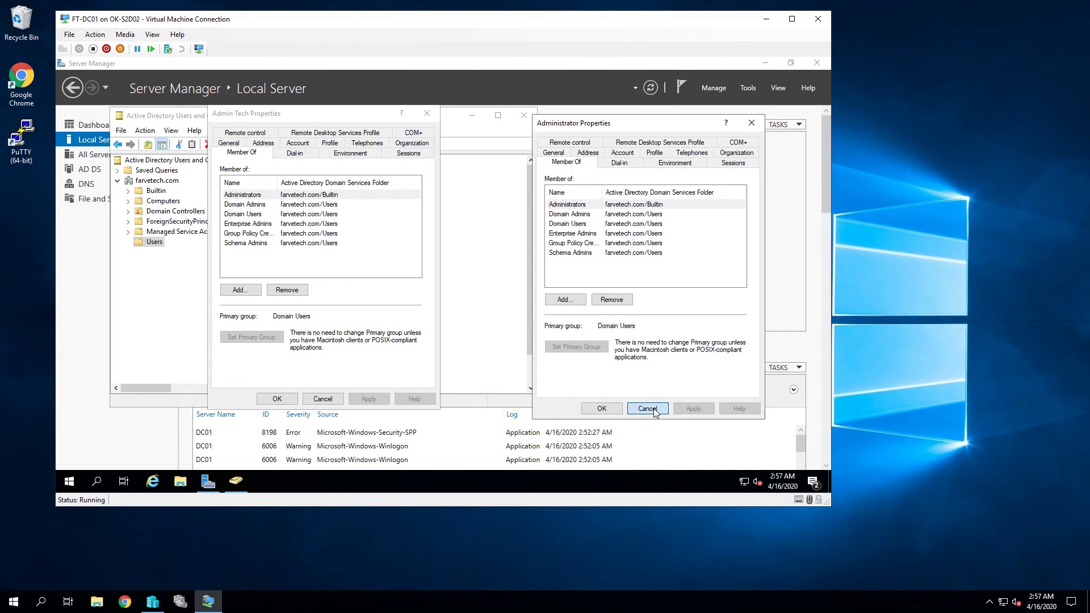
left_click(330, 400)
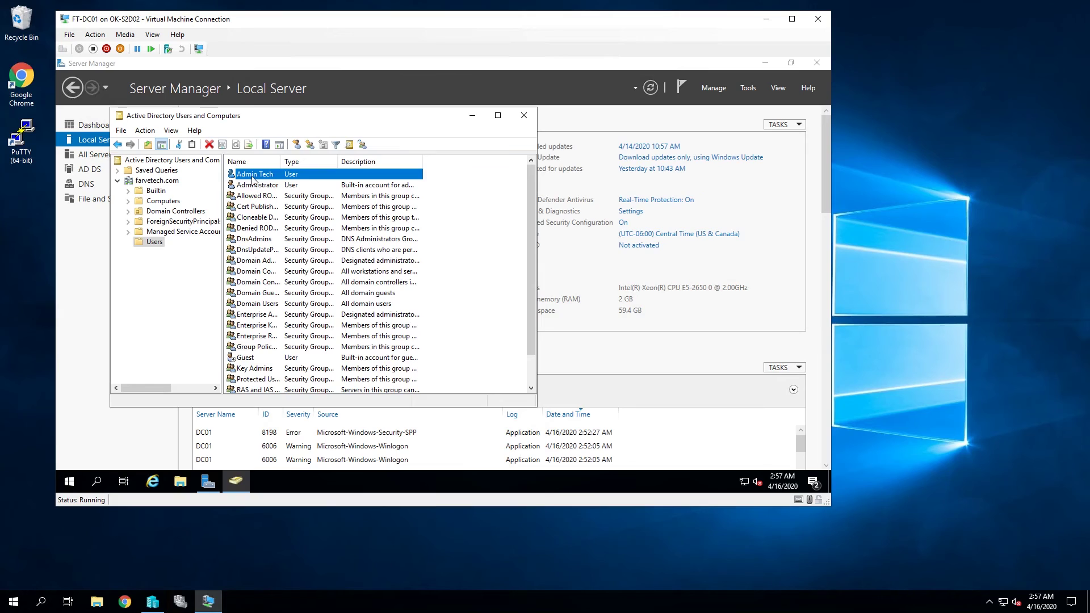
left_click(258, 188)
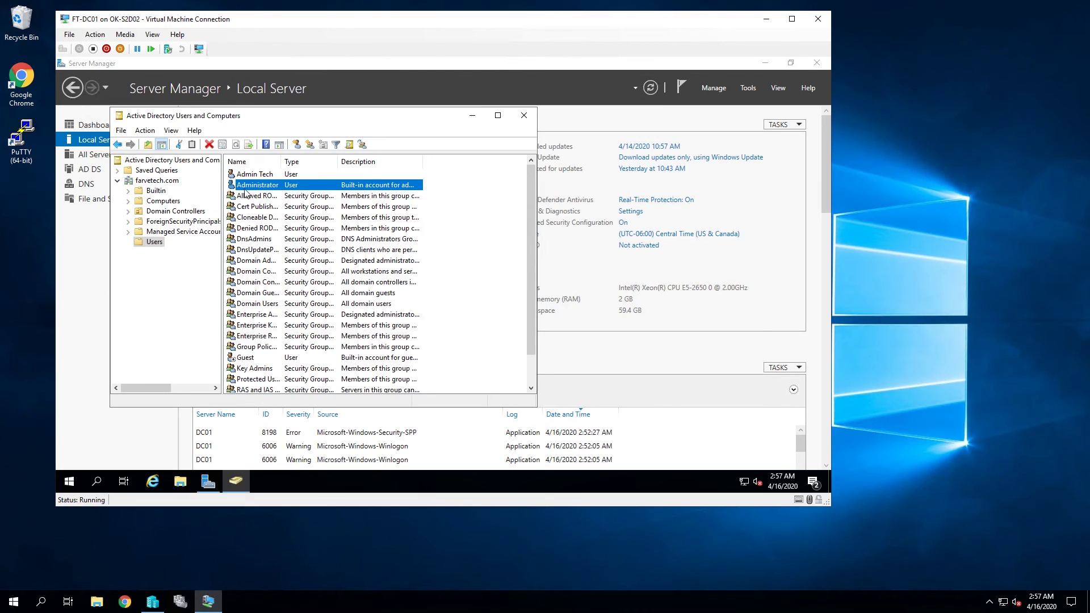
left_click(256, 186)
left_click(303, 189)
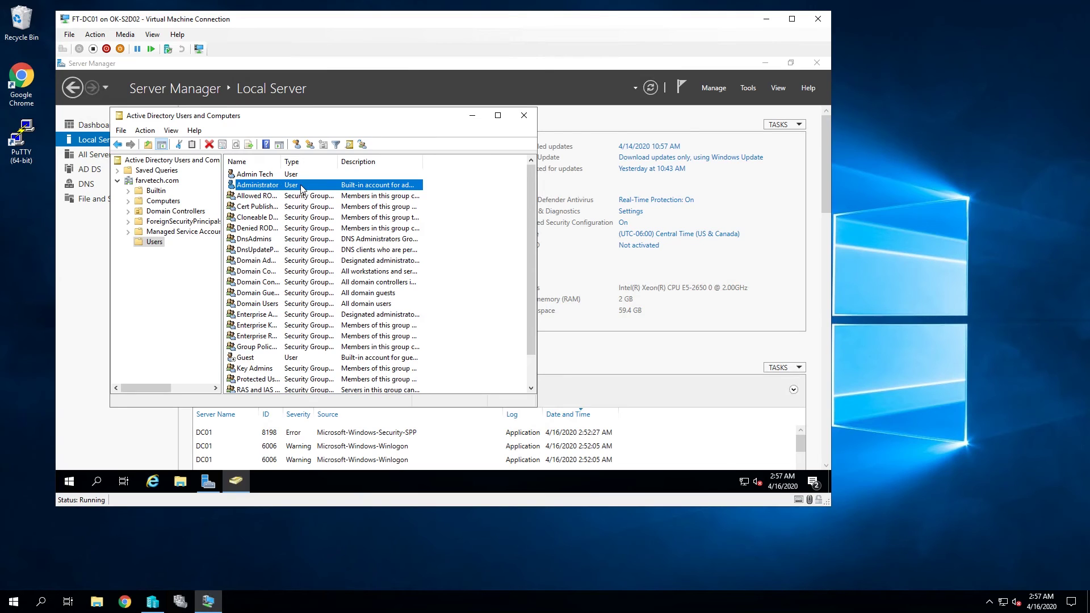